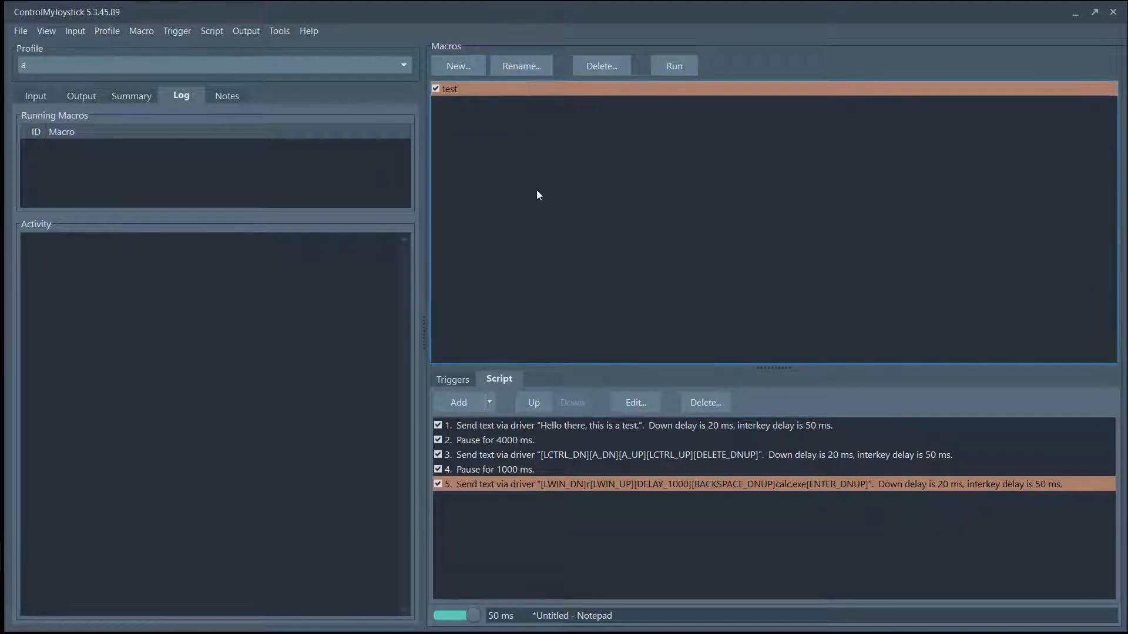
Step: Review the test macro's trigger and return to its list of script commands
{"action": "left_click", "coordinate": [75, 69]}
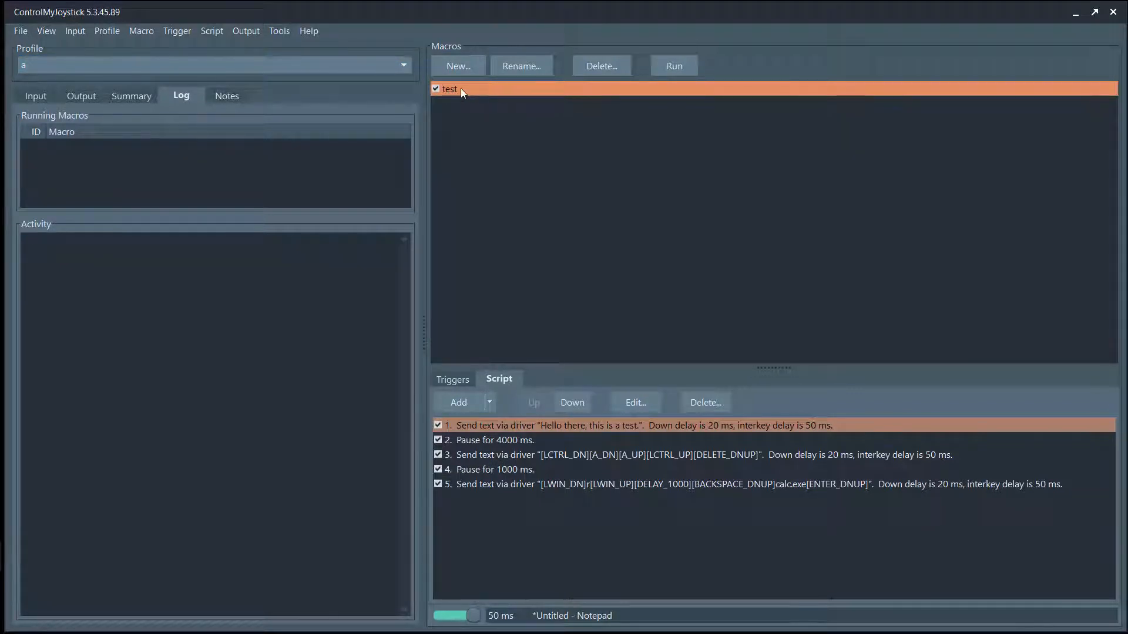
{"action": "left_click", "coordinate": [456, 380]}
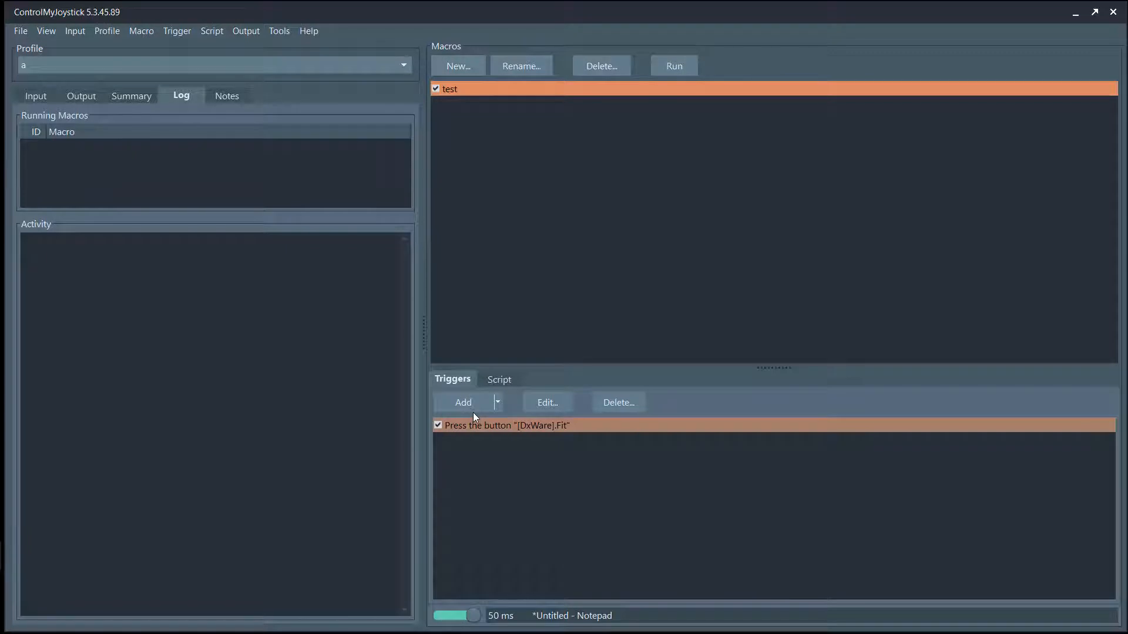
{"action": "left_click", "coordinate": [500, 380]}
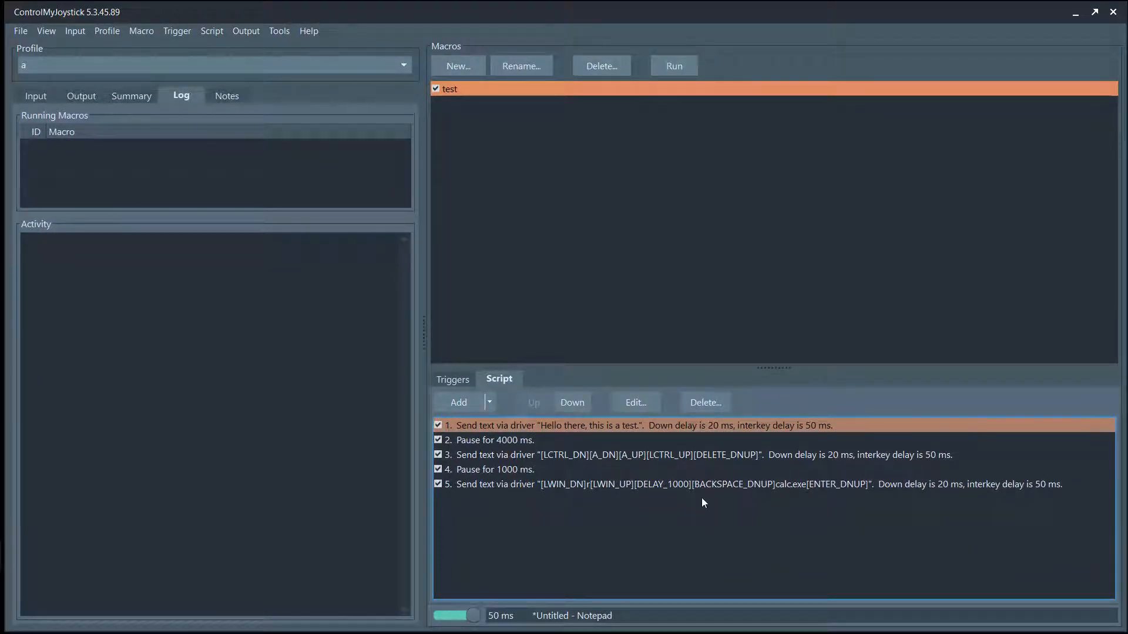
Step: Switch to Notepad to test the full macro, close the Calculator it launches and return to ControlMyJoystick
{"action": "key", "text": "alt+Tab"}
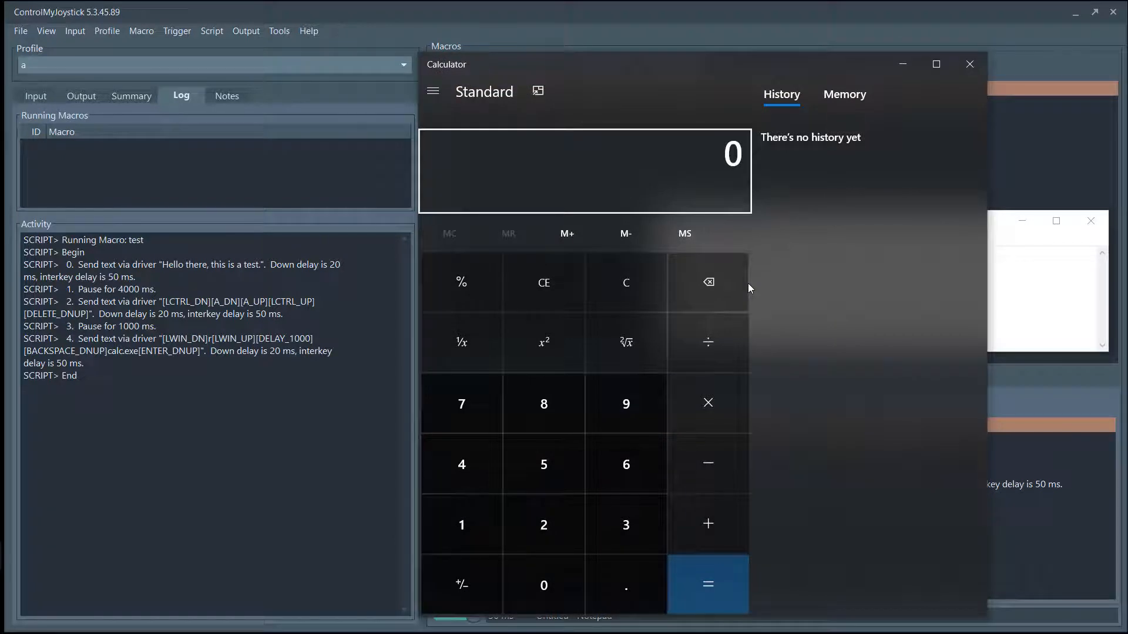
{"action": "left_click", "coordinate": [974, 68]}
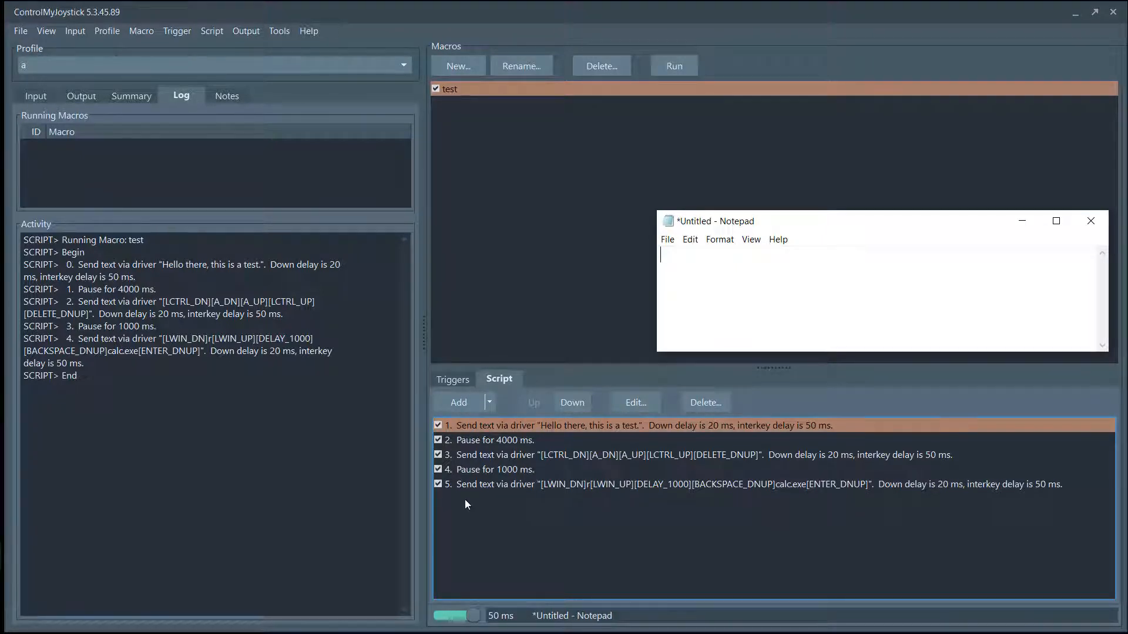
{"action": "left_click", "coordinate": [385, 492]}
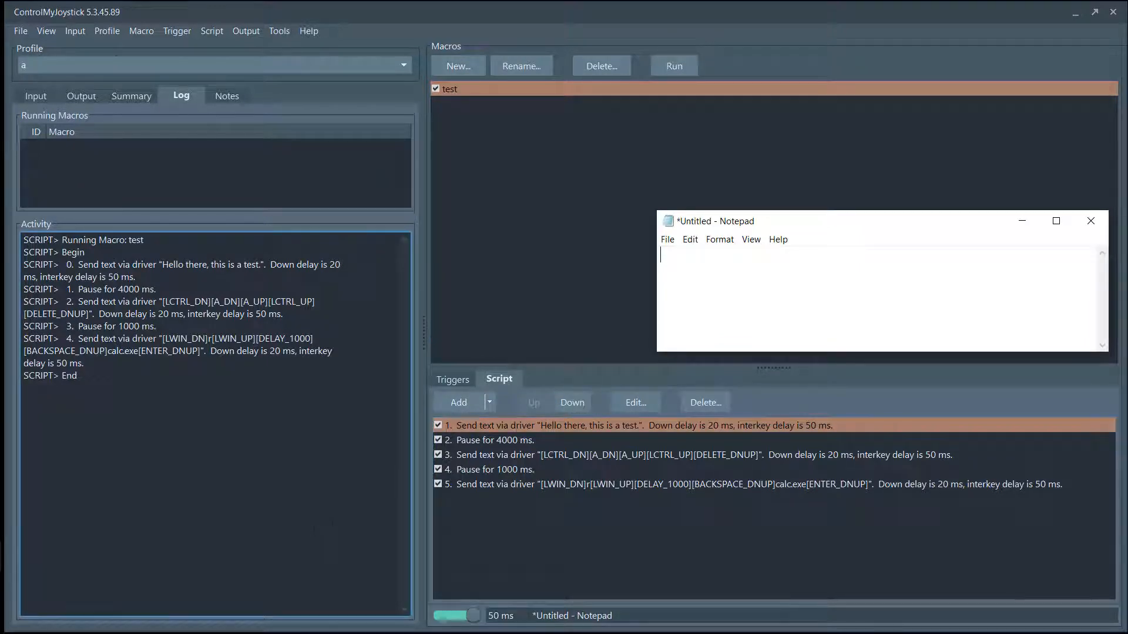
{"action": "left_click", "coordinate": [815, 174]}
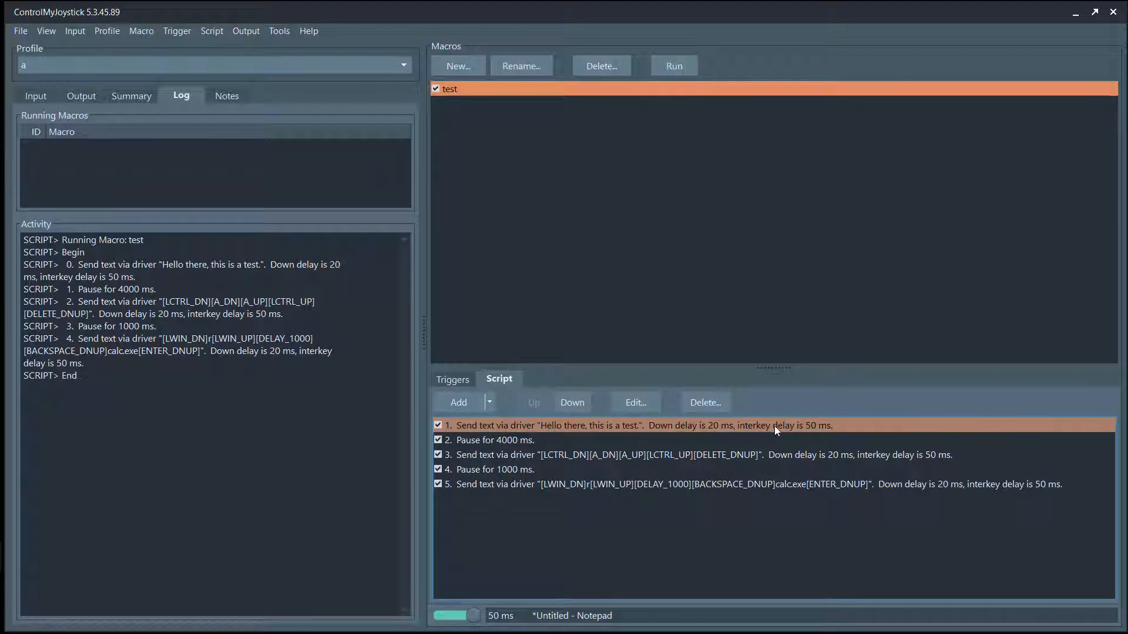
Step: Open the first send-text command, rearrange its editor to show everything, and examine its down delay and interkey delay
{"action": "left_click", "coordinate": [491, 404]}
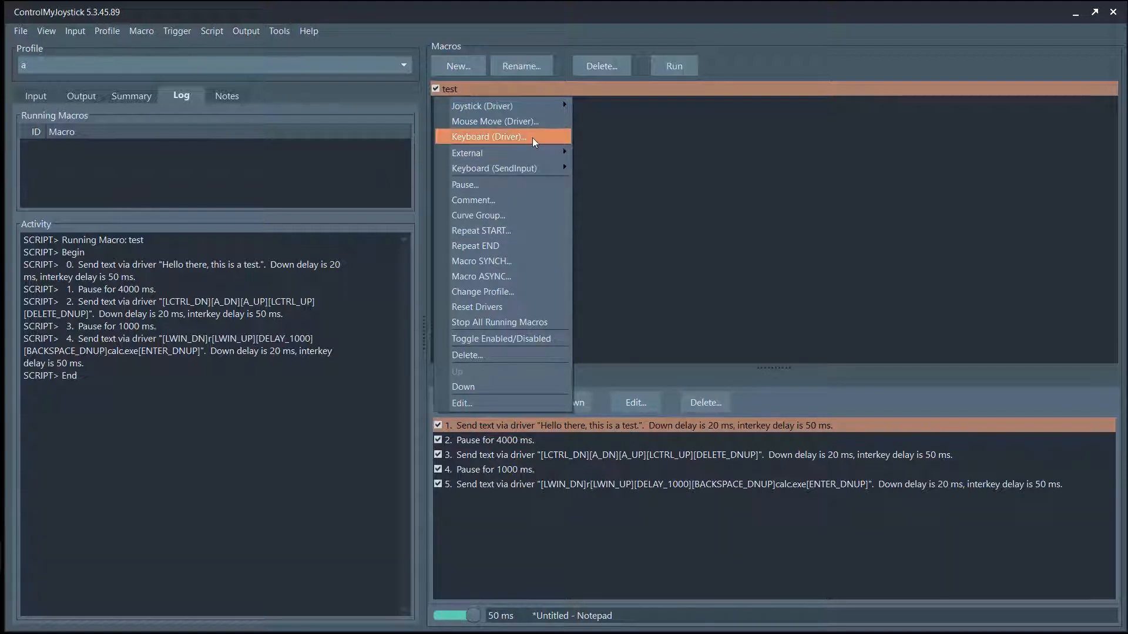
{"action": "left_click", "coordinate": [564, 426]}
{"action": "double_click", "coordinate": [564, 425]}
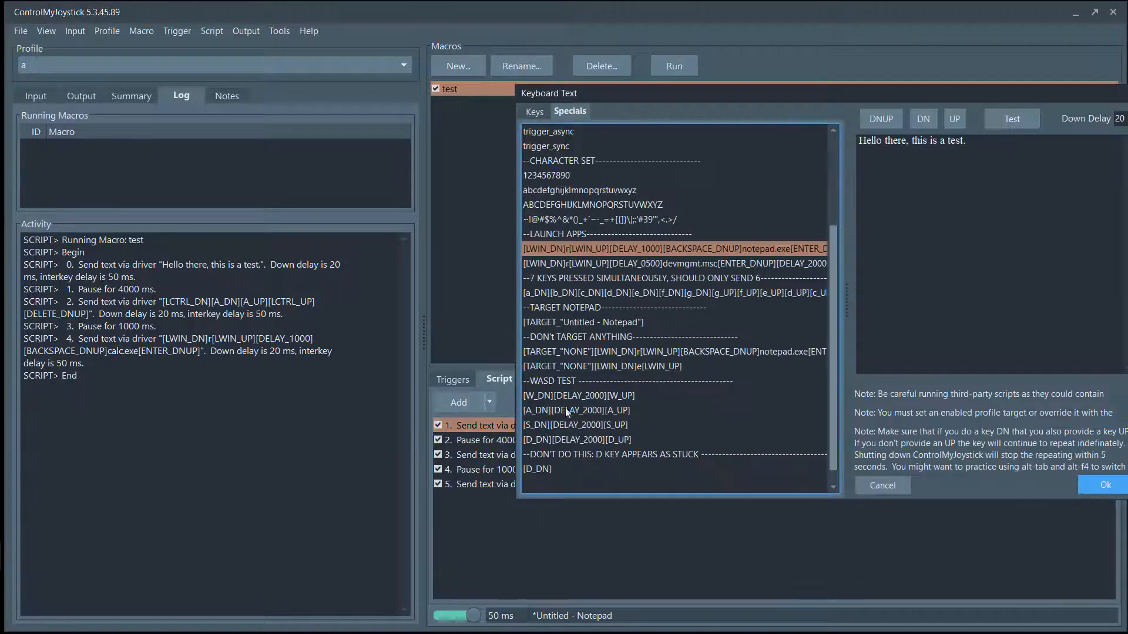
{"action": "left_click_drag", "start_coordinate": [781, 93], "coordinate": [568, 86]}
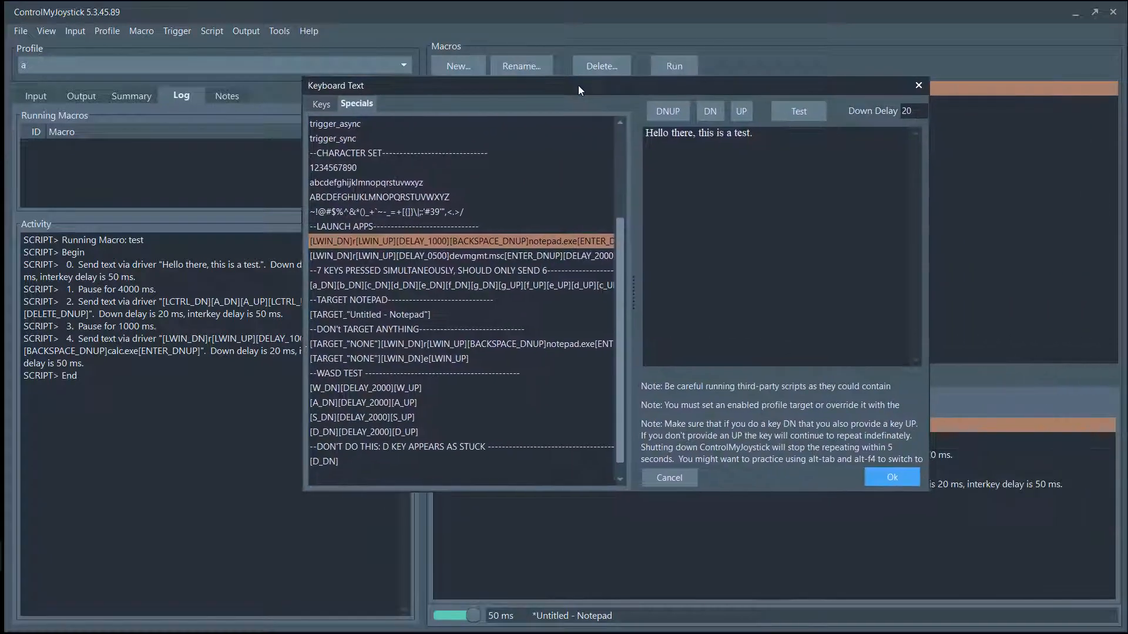
{"action": "left_click_drag", "start_coordinate": [630, 297], "coordinate": [493, 297]}
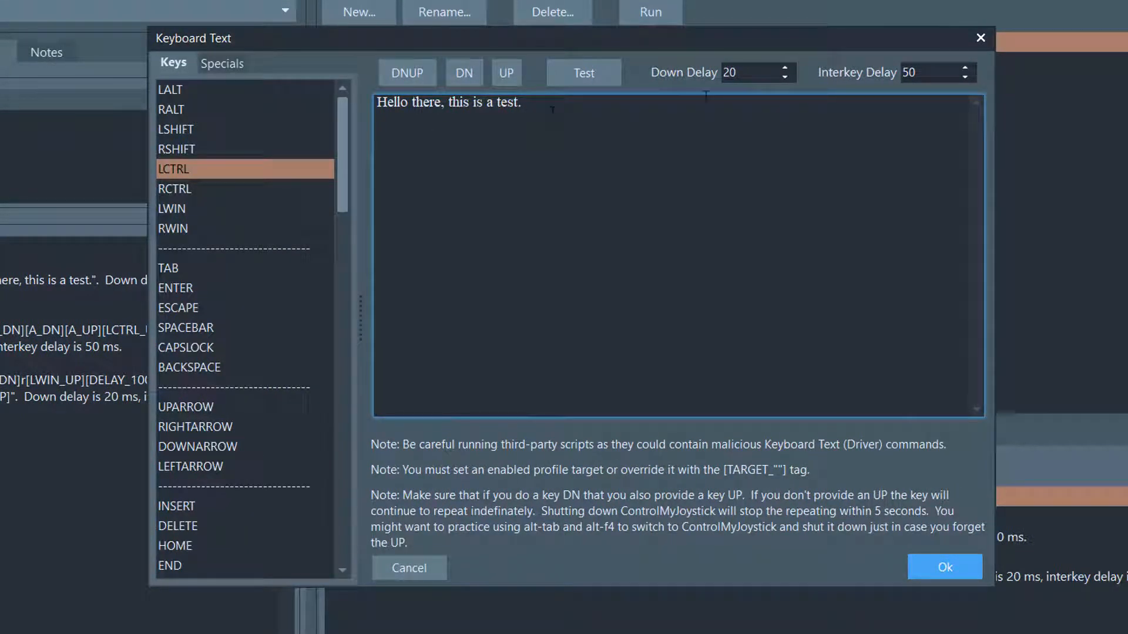
{"action": "left_click", "coordinate": [772, 75]}
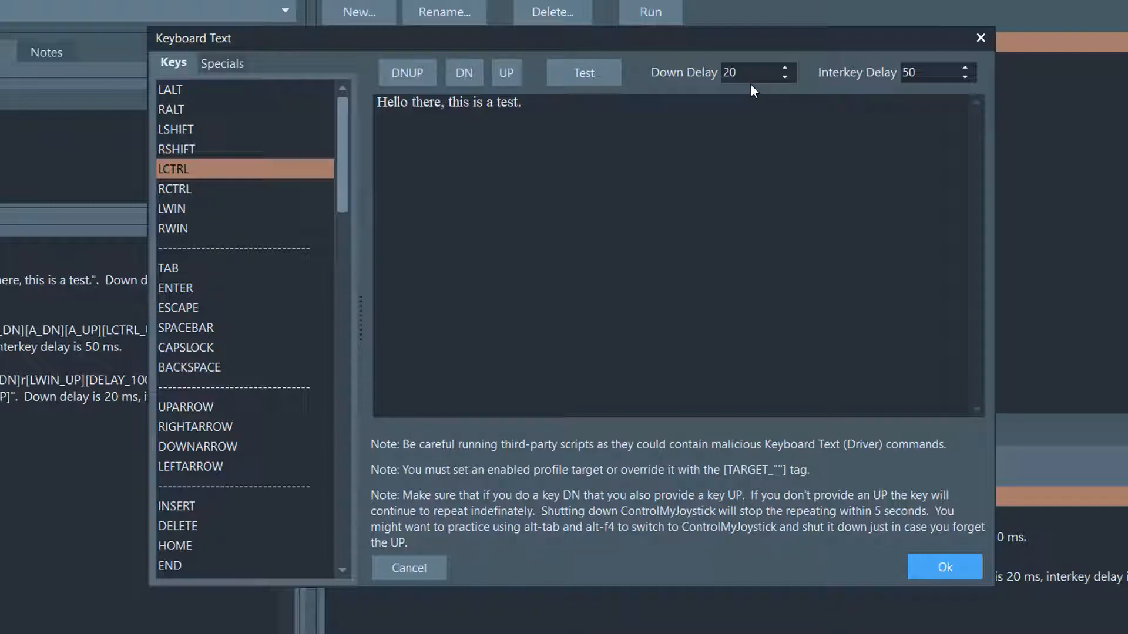
{"action": "left_click", "coordinate": [922, 75]}
{"action": "left_click", "coordinate": [946, 567]}
Step: Disable the calc.exe command and the 1000 ms pause in the script, and switch to Notepad to test the macro
{"action": "left_click", "coordinate": [378, 584]}
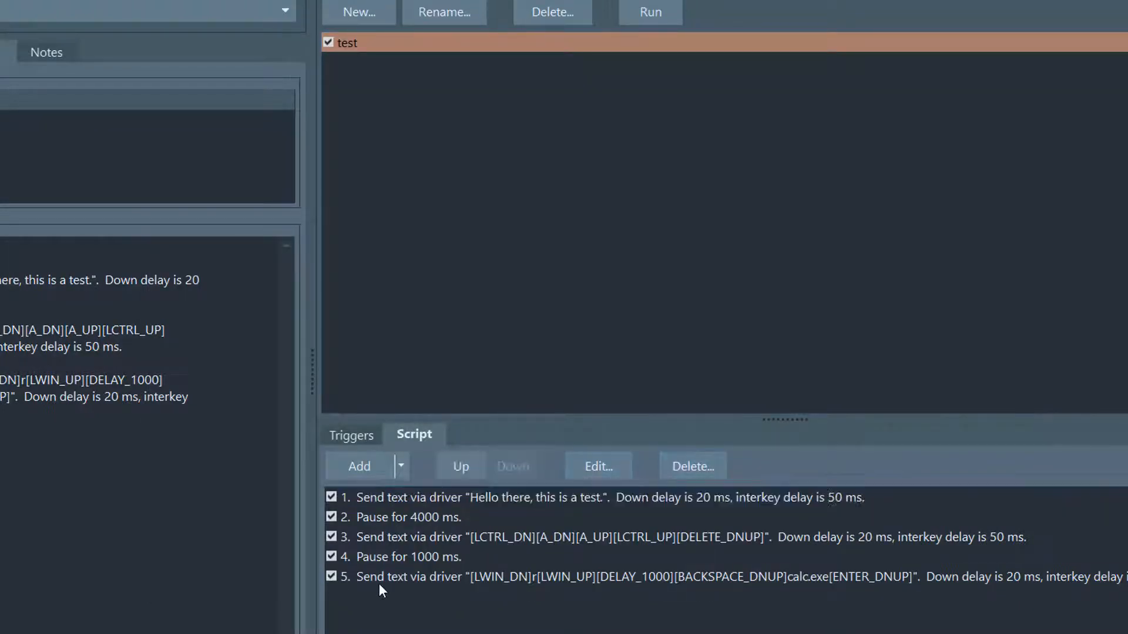
{"action": "right_click", "coordinate": [379, 583]}
{"action": "left_click", "coordinate": [433, 484]}
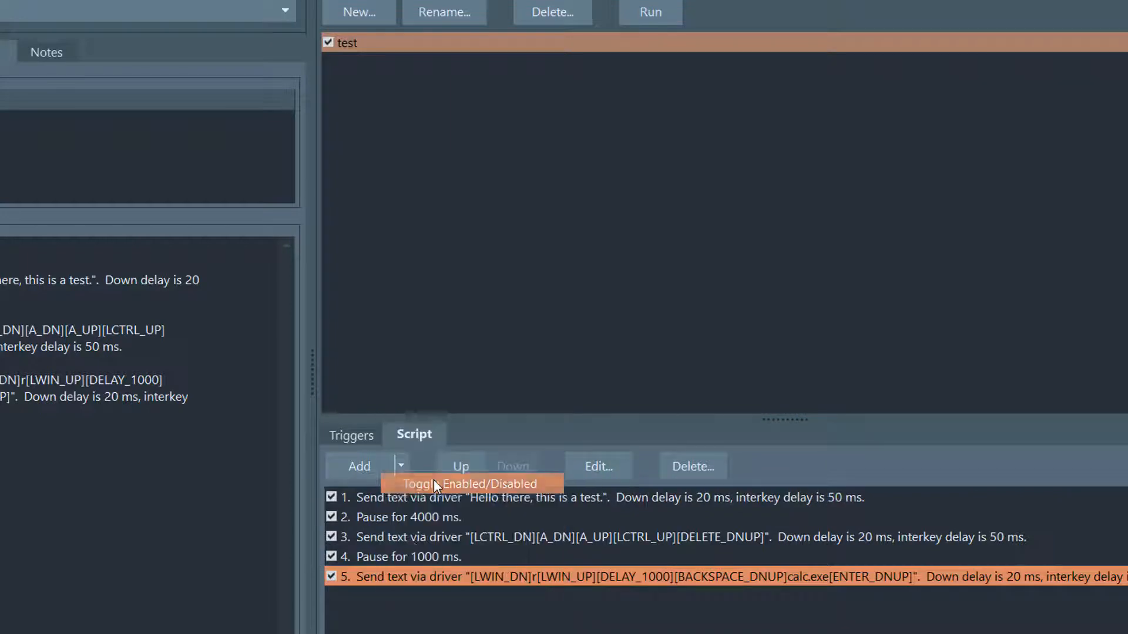
{"action": "left_click", "coordinate": [406, 555]}
{"action": "right_click", "coordinate": [407, 555]}
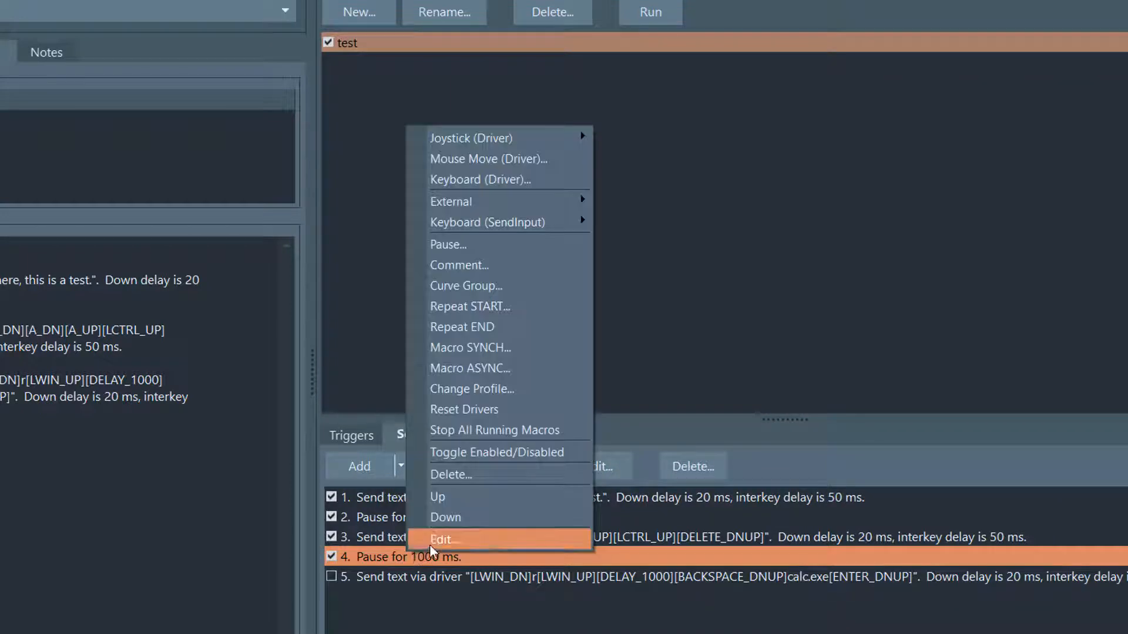
{"action": "left_click", "coordinate": [461, 451]}
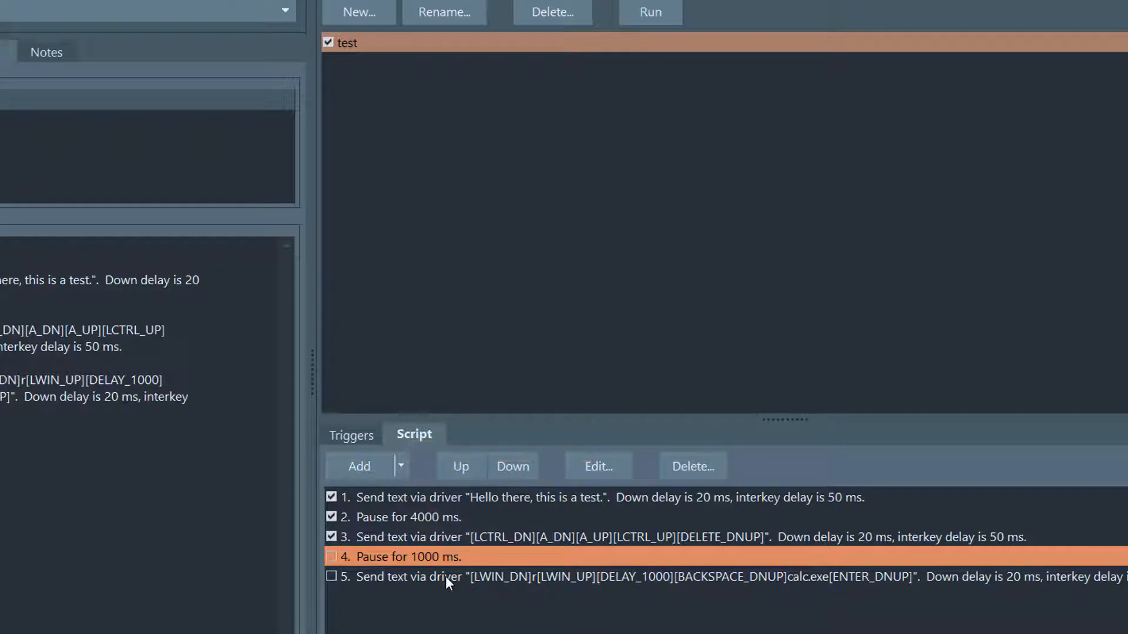
{"action": "left_click", "coordinate": [735, 312]}
{"action": "key", "text": "alt+Tab"}
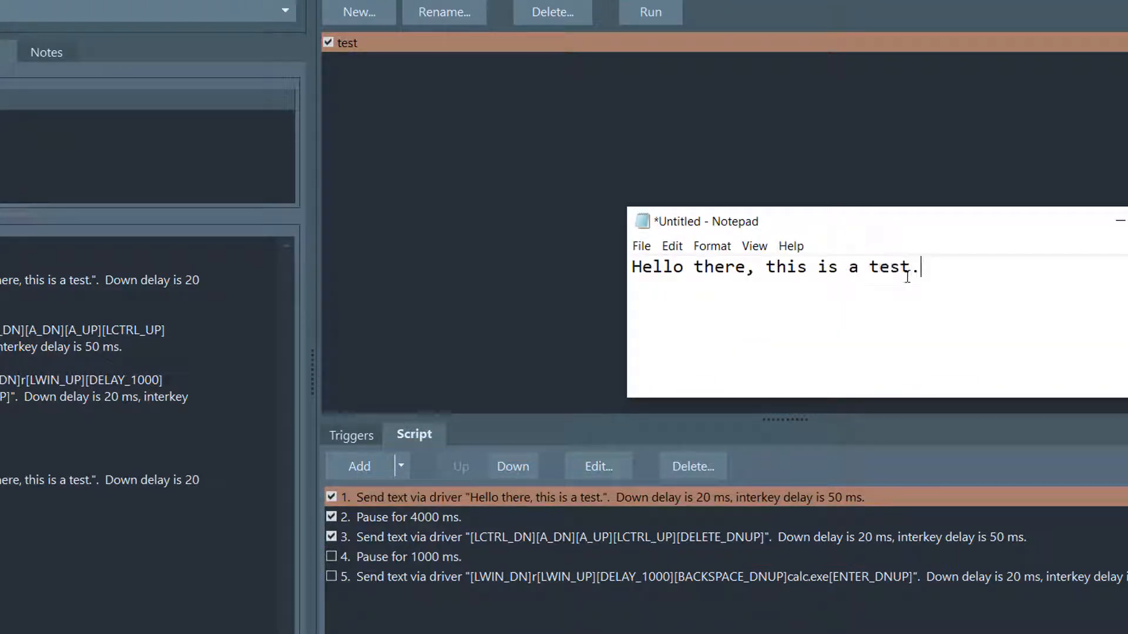
Step: Set the interkey delay of the "Hello there, this is a test." command to 20 ms and switch to Notepad to test it
{"action": "double_click", "coordinate": [648, 498]}
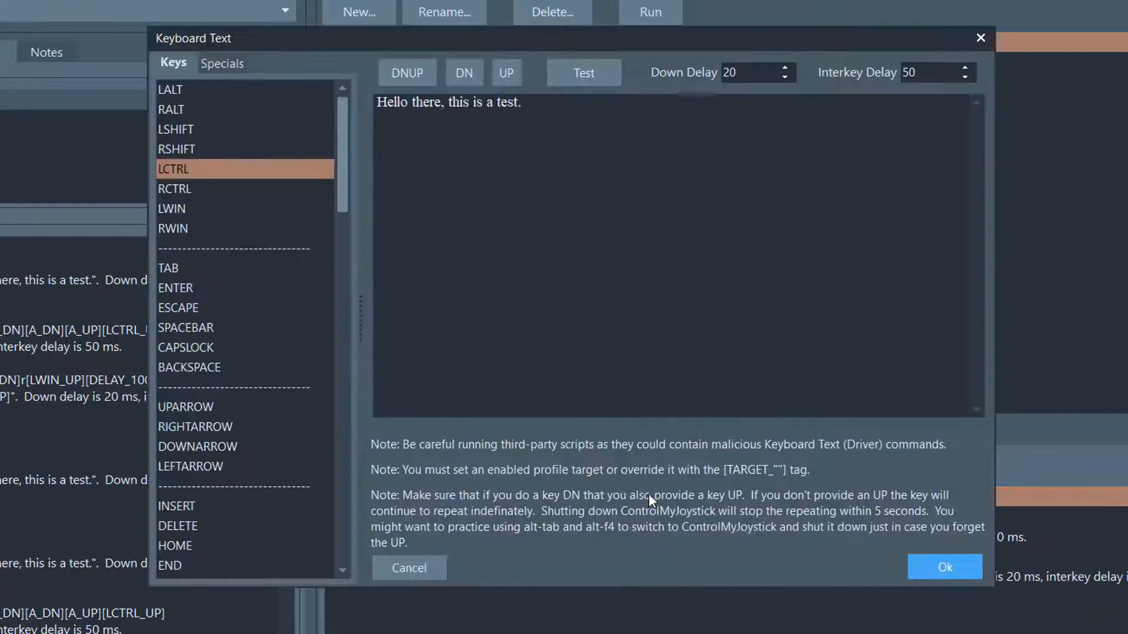
{"action": "double_click", "coordinate": [929, 75]}
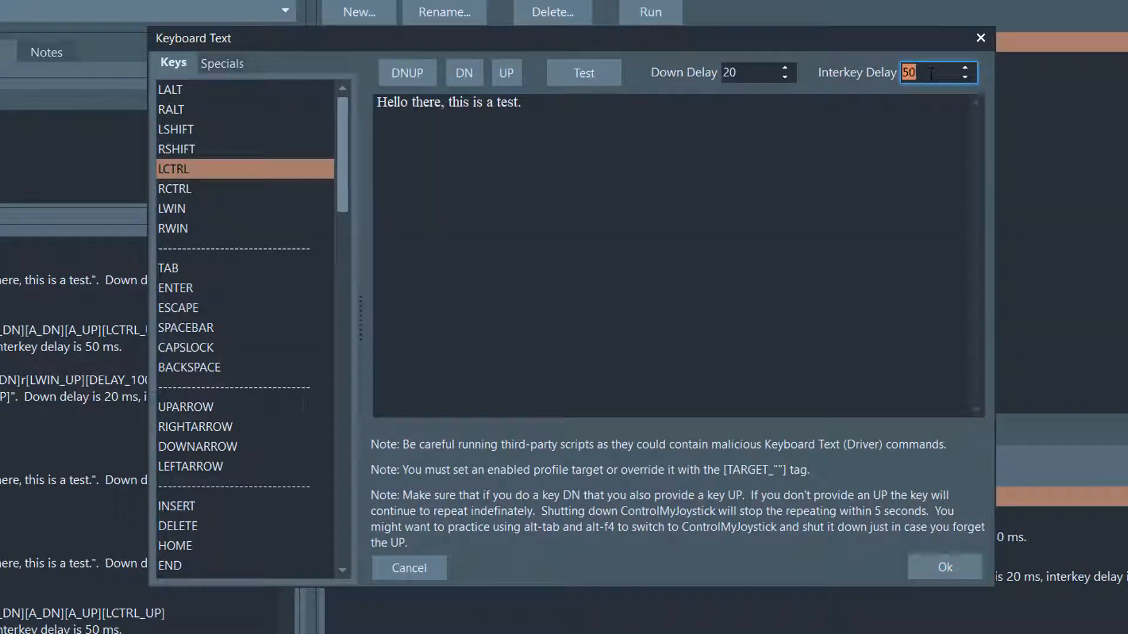
{"action": "left_click", "coordinate": [941, 569]}
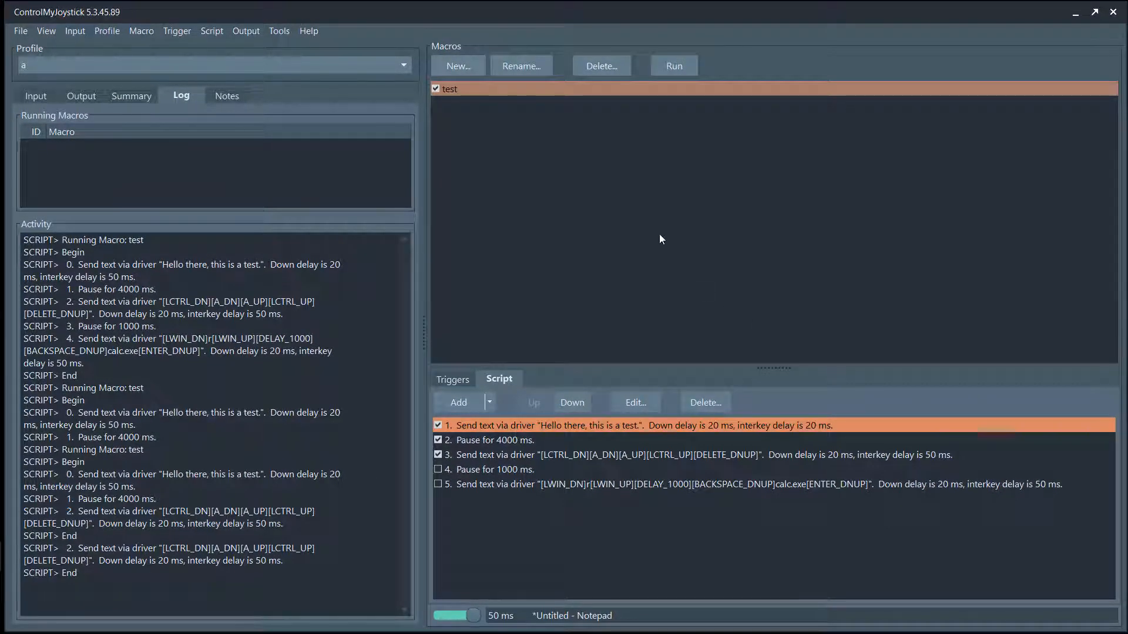
{"action": "key", "text": "alt+Tab"}
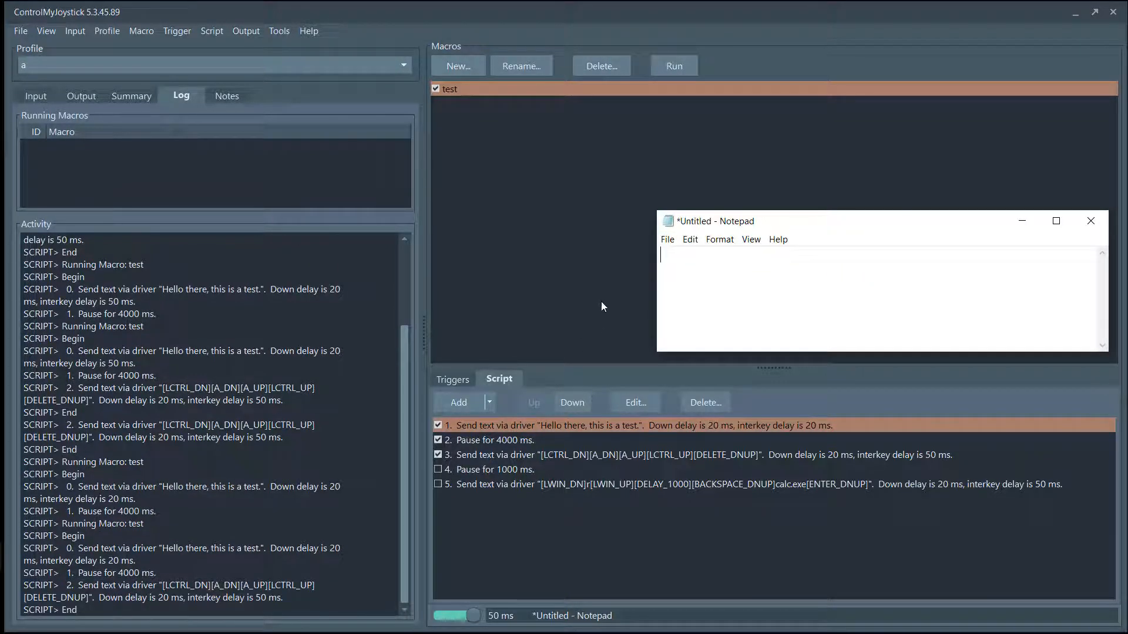
Step: Try an interkey delay of 50 ms on the first send-text command and look at the editor's Test function
{"action": "double_click", "coordinate": [594, 426]}
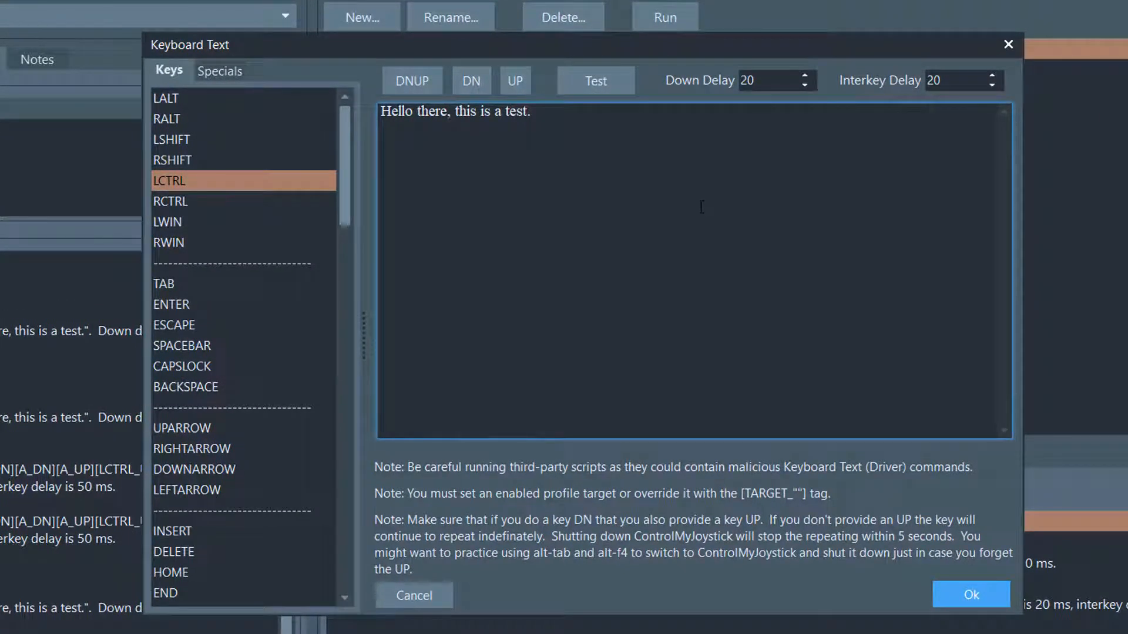
{"action": "left_click", "coordinate": [771, 78]}
{"action": "double_click", "coordinate": [775, 78]}
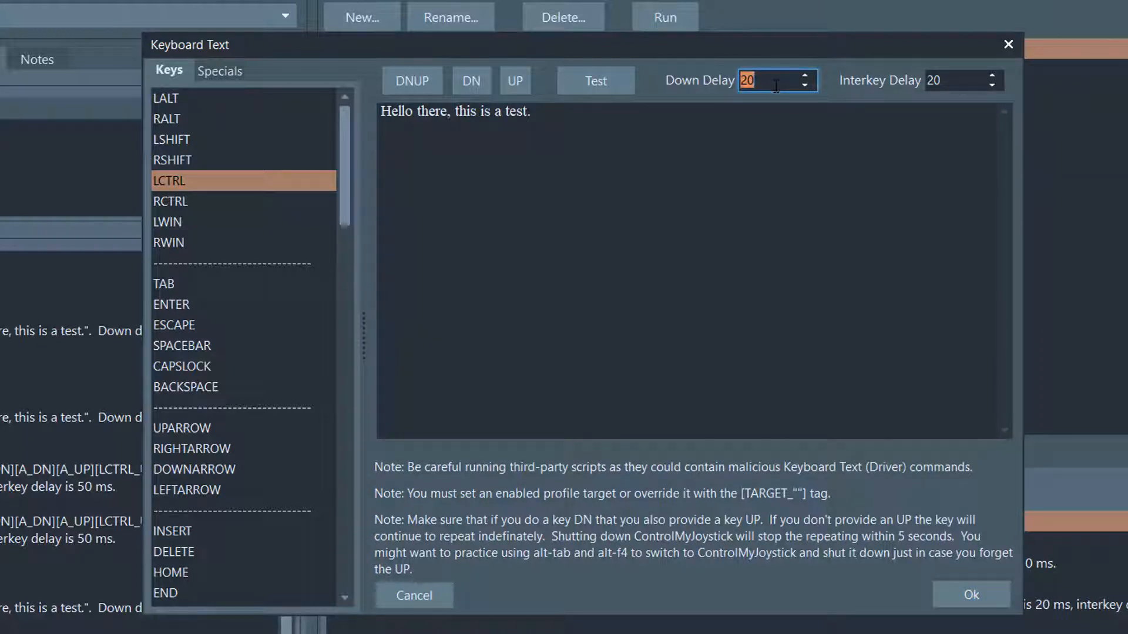
{"action": "left_click", "coordinate": [946, 89]}
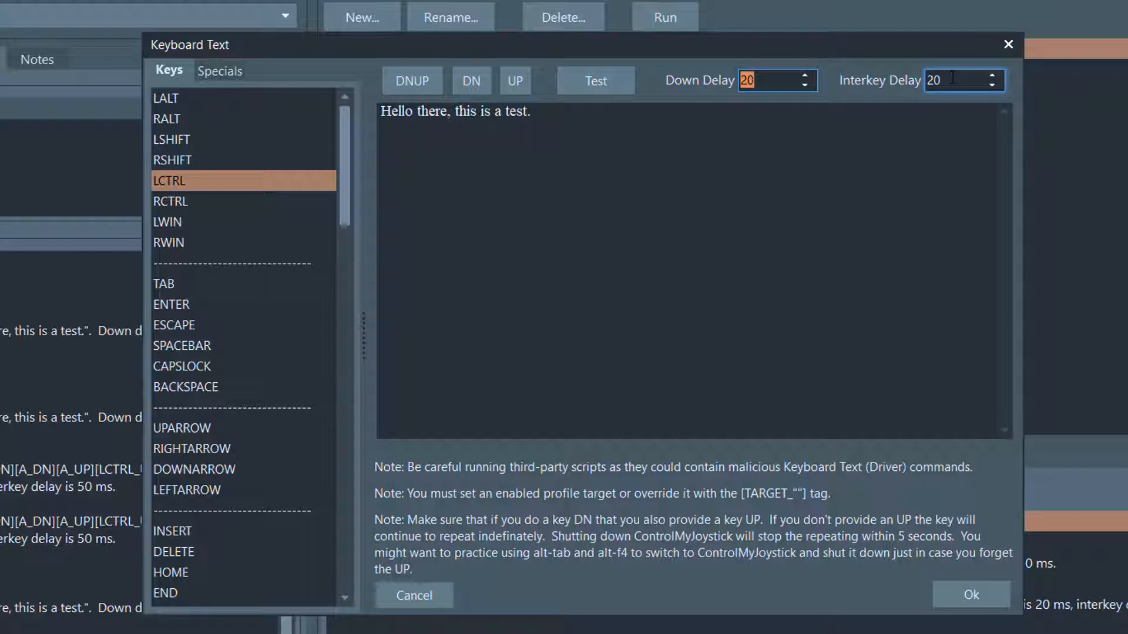
{"action": "double_click", "coordinate": [955, 81]}
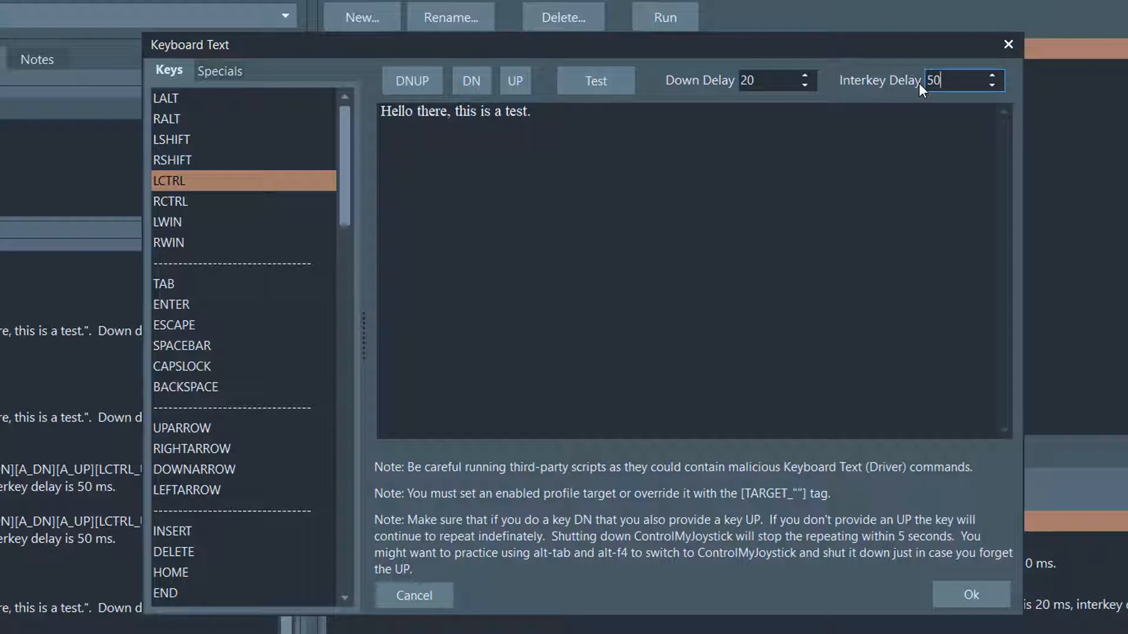
{"action": "left_click", "coordinate": [588, 82]}
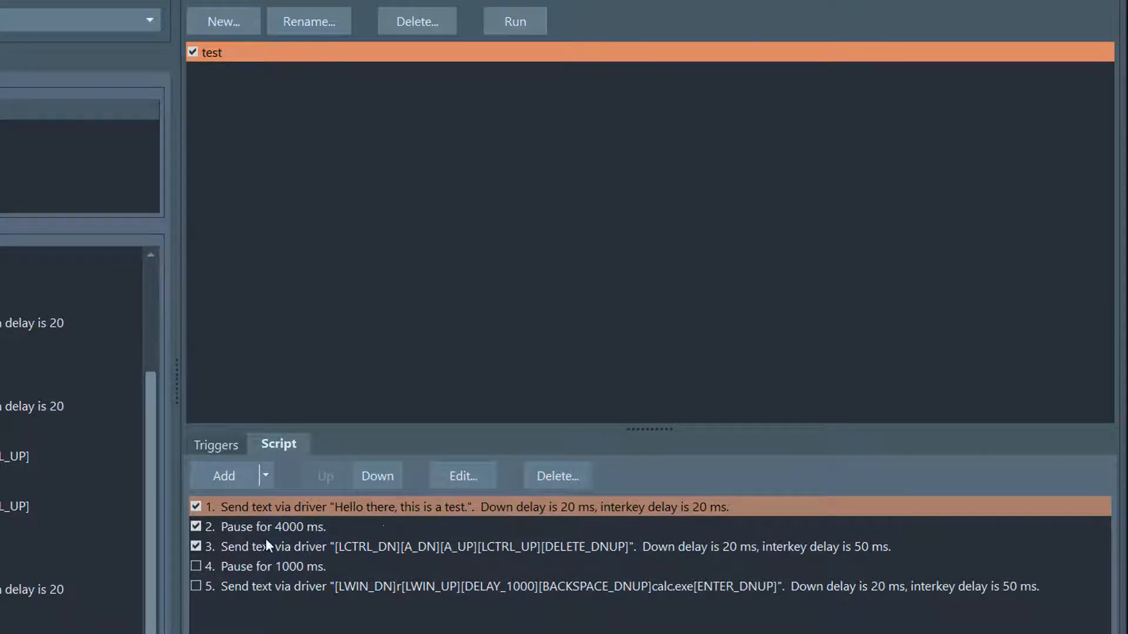
Step: Open the third script command and examine the [LCTRL_DN] and [A_DN] tags in its key sequence
{"action": "left_click", "coordinate": [450, 548]}
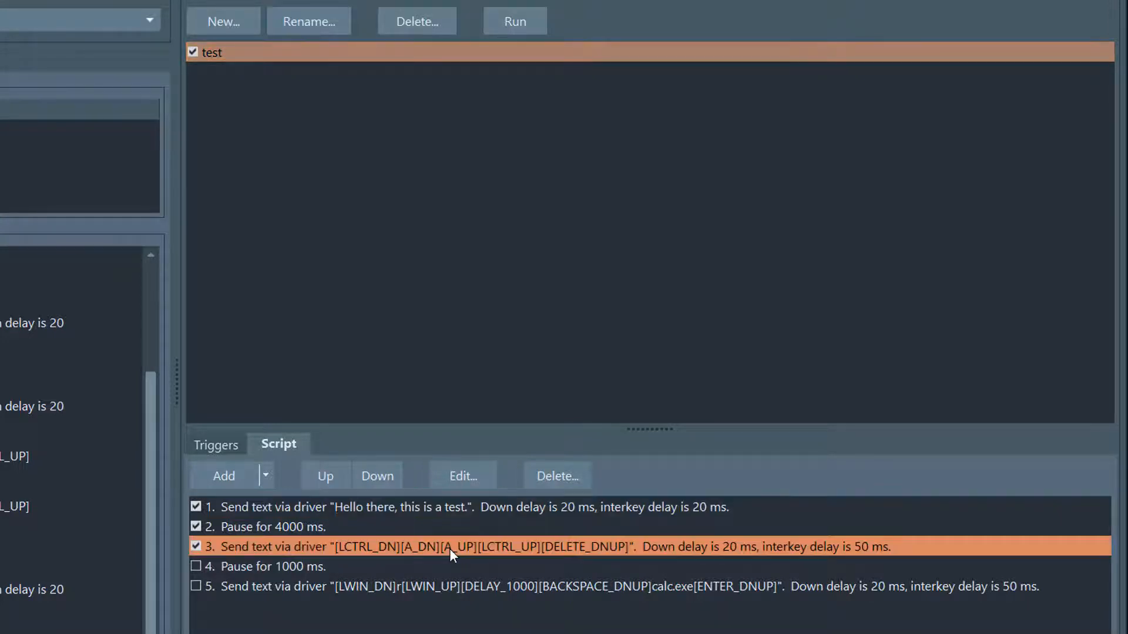
{"action": "double_click", "coordinate": [449, 548]}
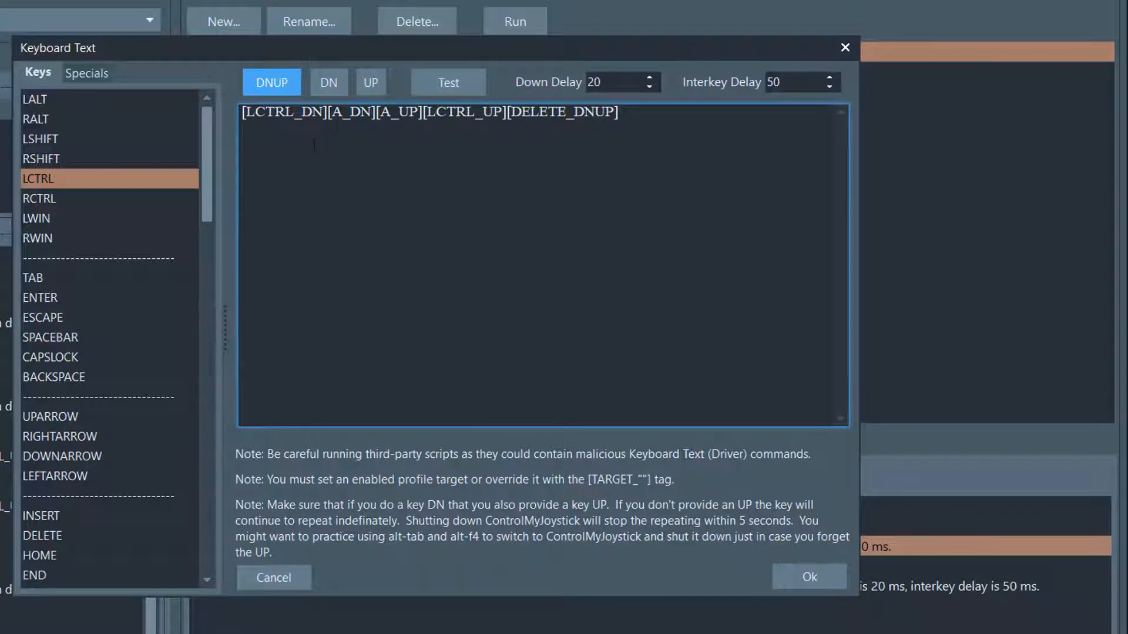
{"action": "left_click_drag", "start_coordinate": [326, 113], "coordinate": [239, 112]}
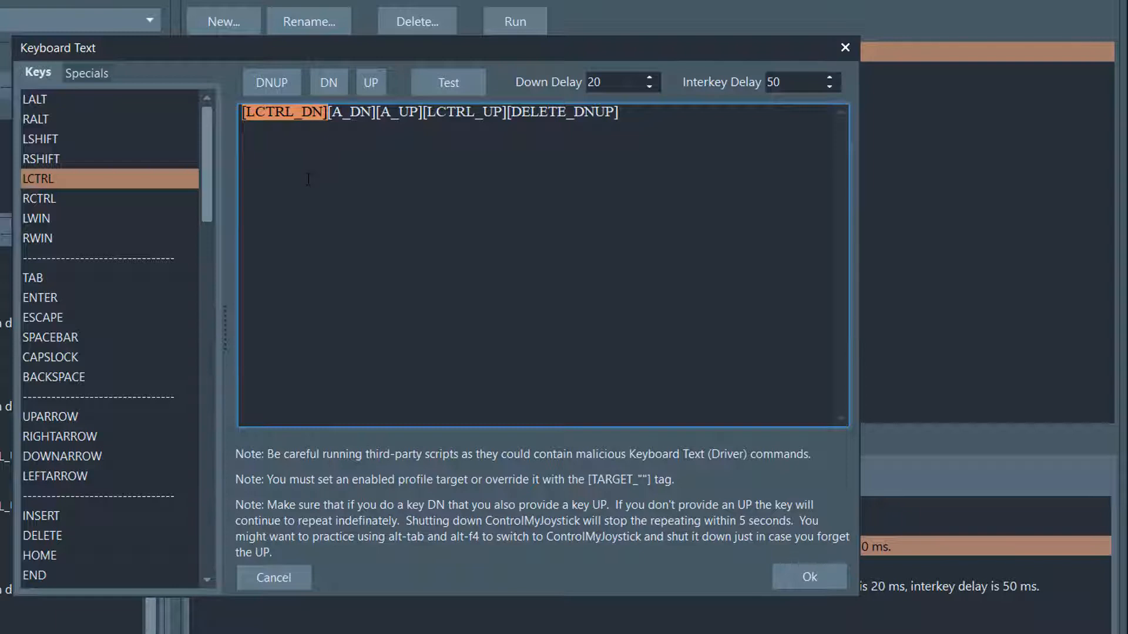
{"action": "left_click", "coordinate": [302, 147]}
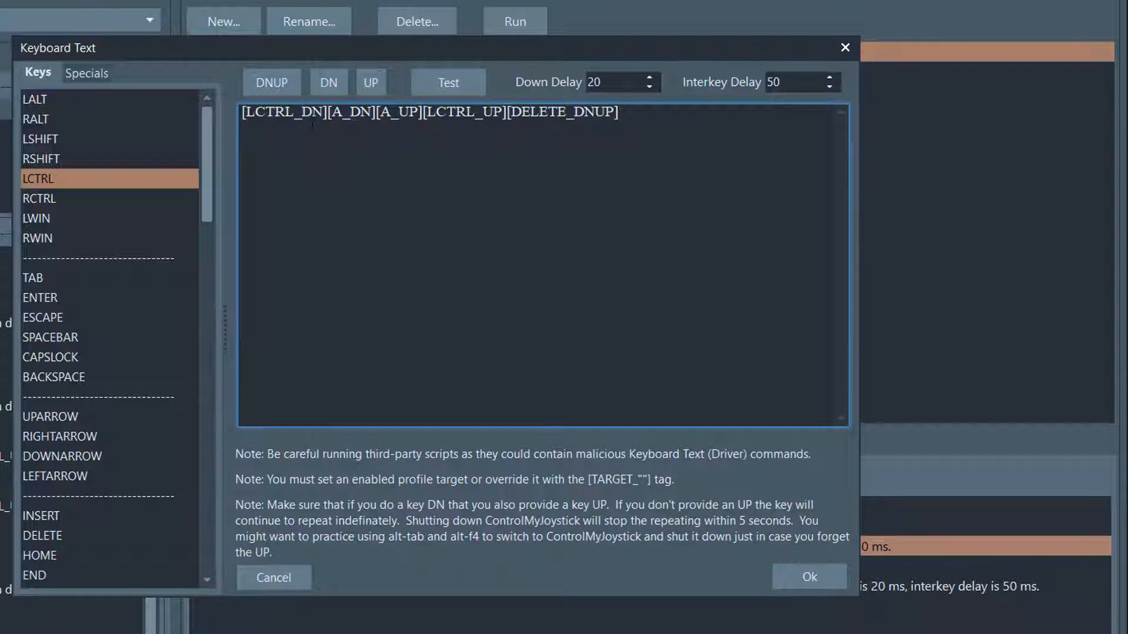
{"action": "left_click_drag", "start_coordinate": [329, 113], "coordinate": [377, 114]}
{"action": "left_click", "coordinate": [379, 174]}
Step: Clear the third command's key sequence and insert a left Ctrl key-down tag, [LCTRL_DN]
{"action": "left_click_drag", "start_coordinate": [637, 107], "coordinate": [238, 94]}
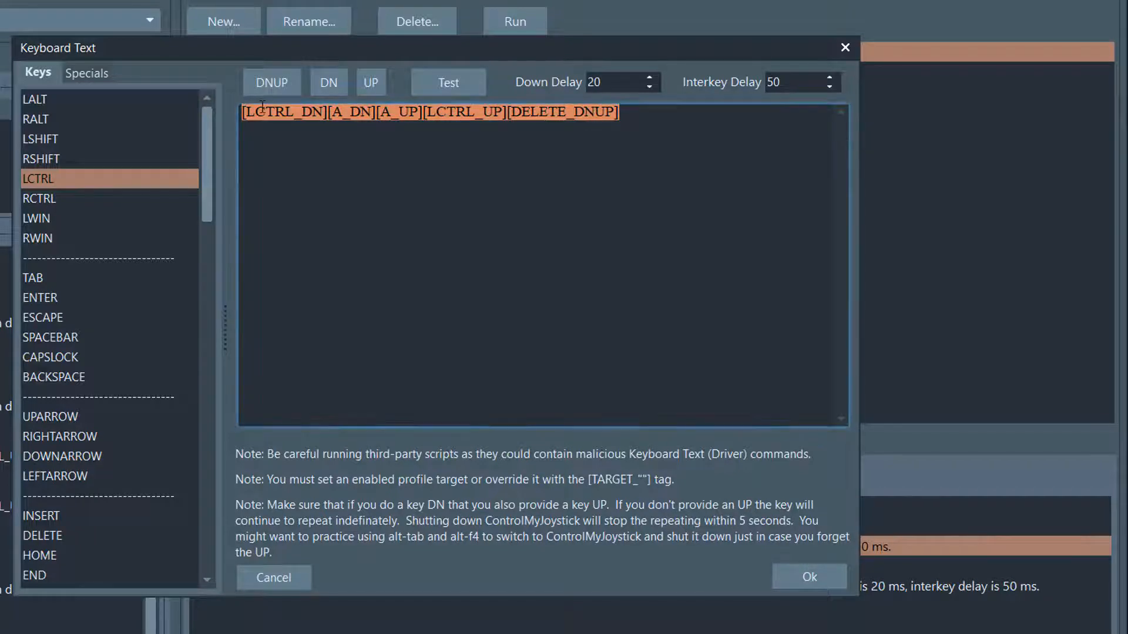
{"action": "key", "text": "Delete"}
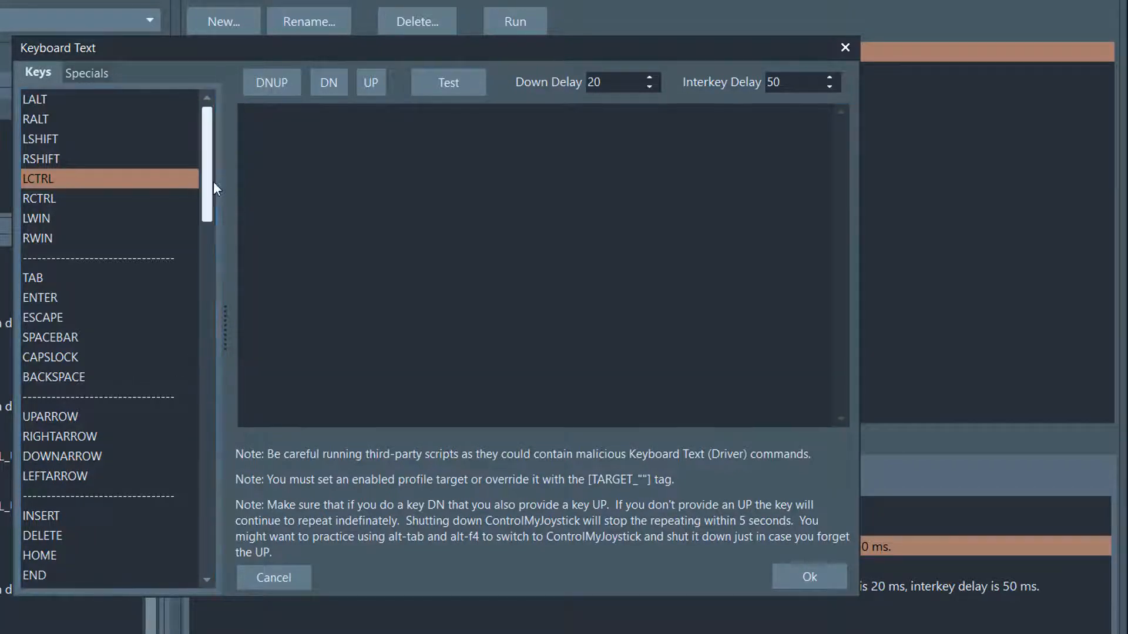
{"action": "scroll", "coordinate": [214, 180], "scroll_direction": "down", "scroll_amount": 1}
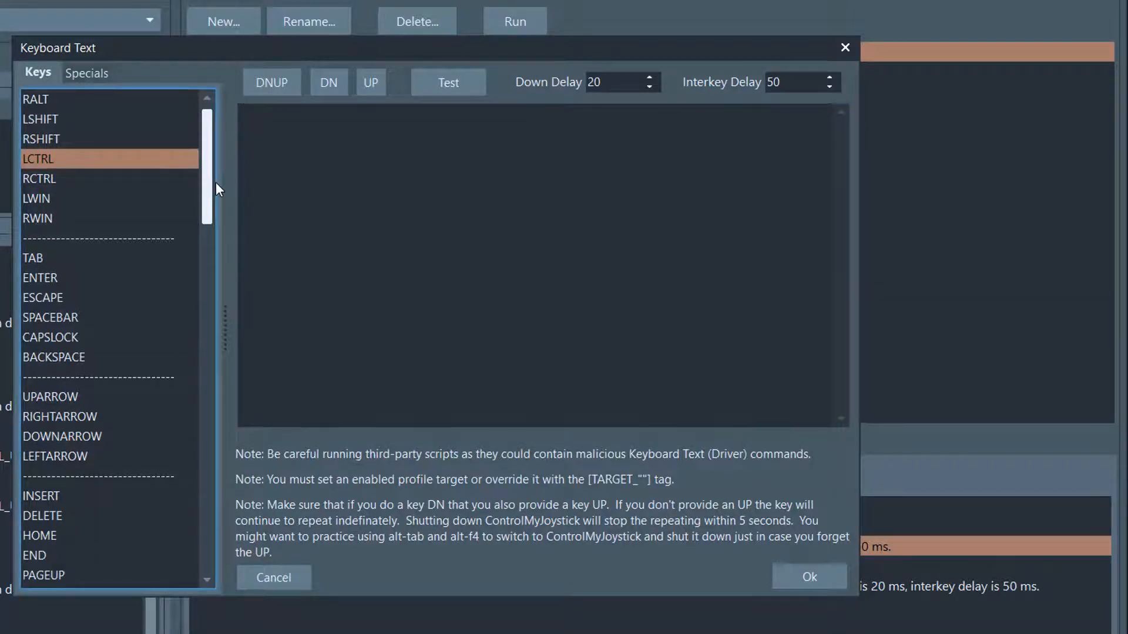
{"action": "left_click", "coordinate": [51, 176]}
{"action": "left_click", "coordinate": [48, 158]}
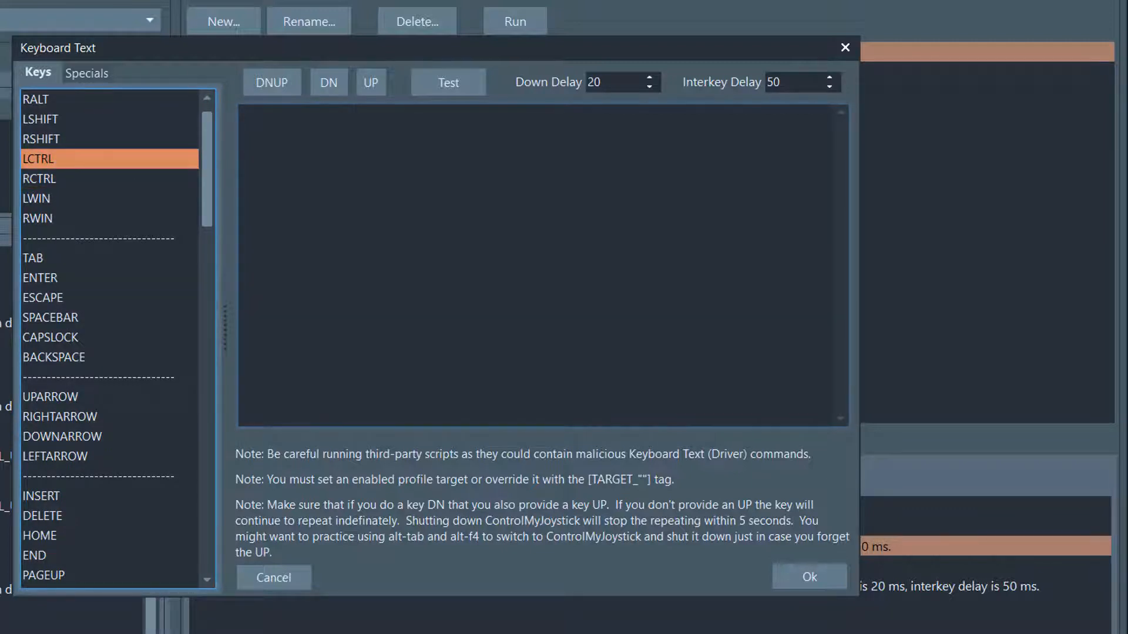
{"action": "left_click", "coordinate": [326, 81]}
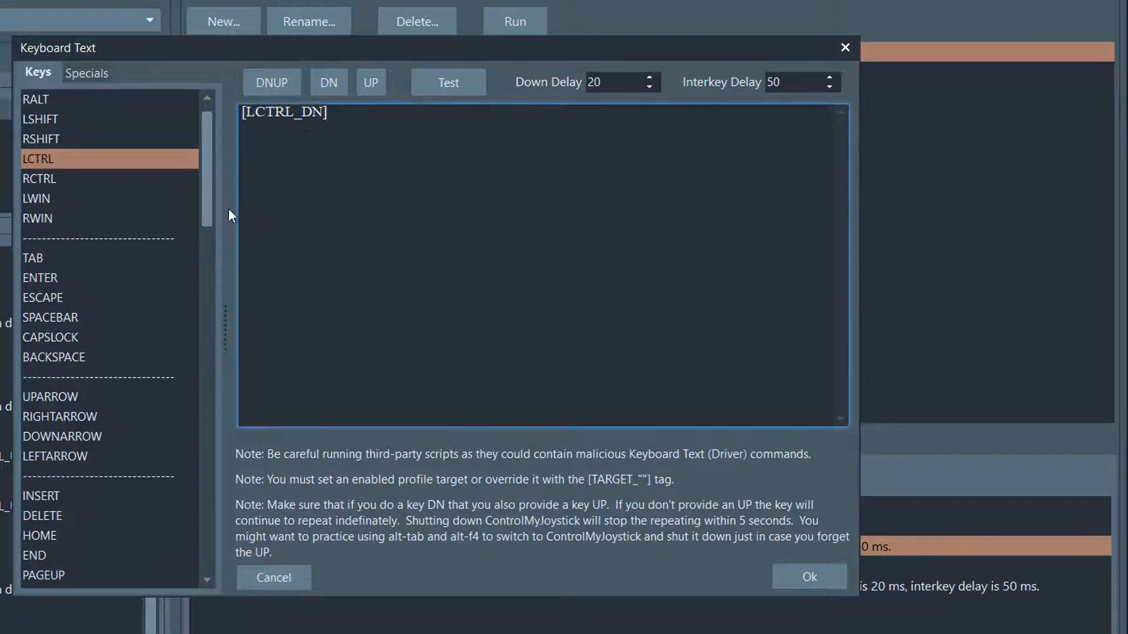
Step: Append the A key-down and key-up tags, [A_DN][A_UP], to the third command's key sequence
{"action": "left_click_drag", "start_coordinate": [203, 211], "coordinate": [128, 311]}
{"action": "left_click", "coordinate": [33, 317]}
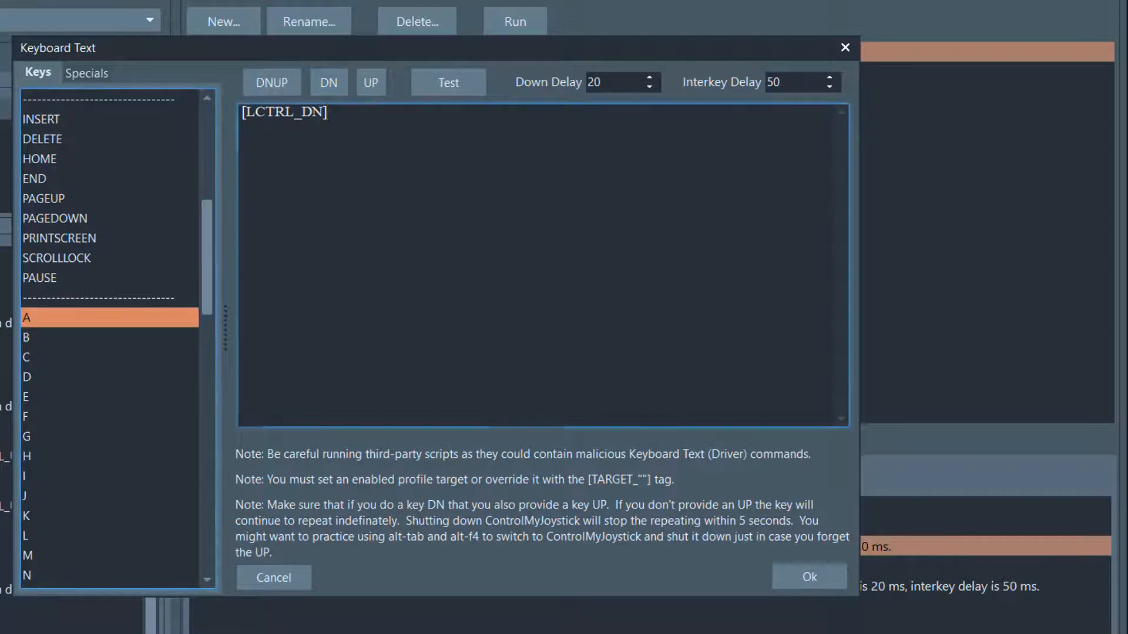
{"action": "left_click", "coordinate": [331, 81]}
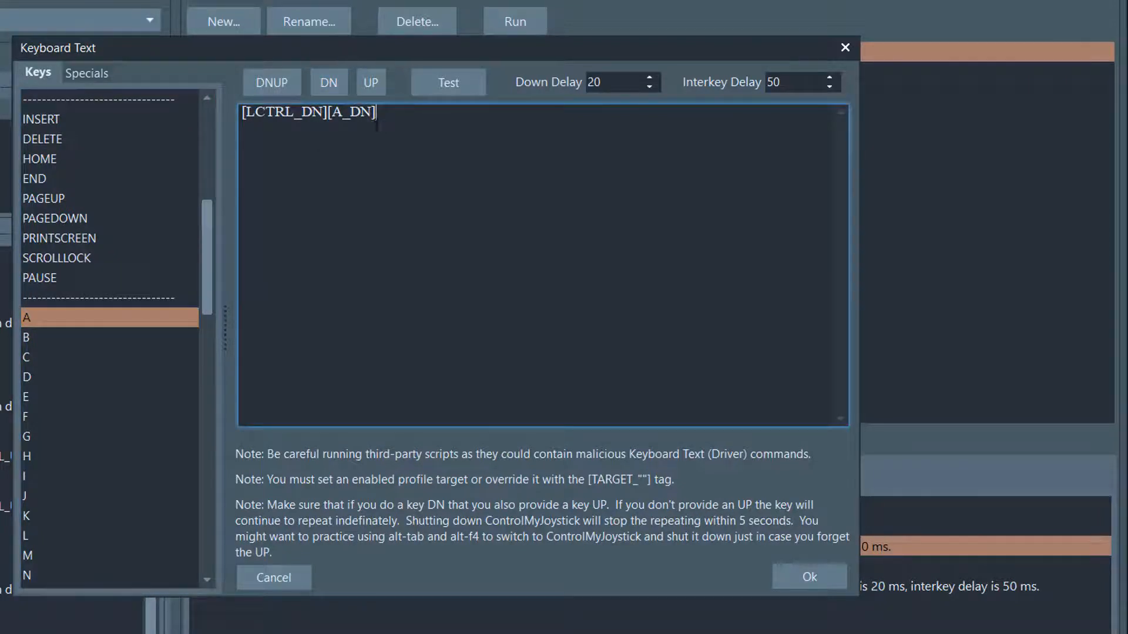
{"action": "left_click", "coordinate": [378, 77]}
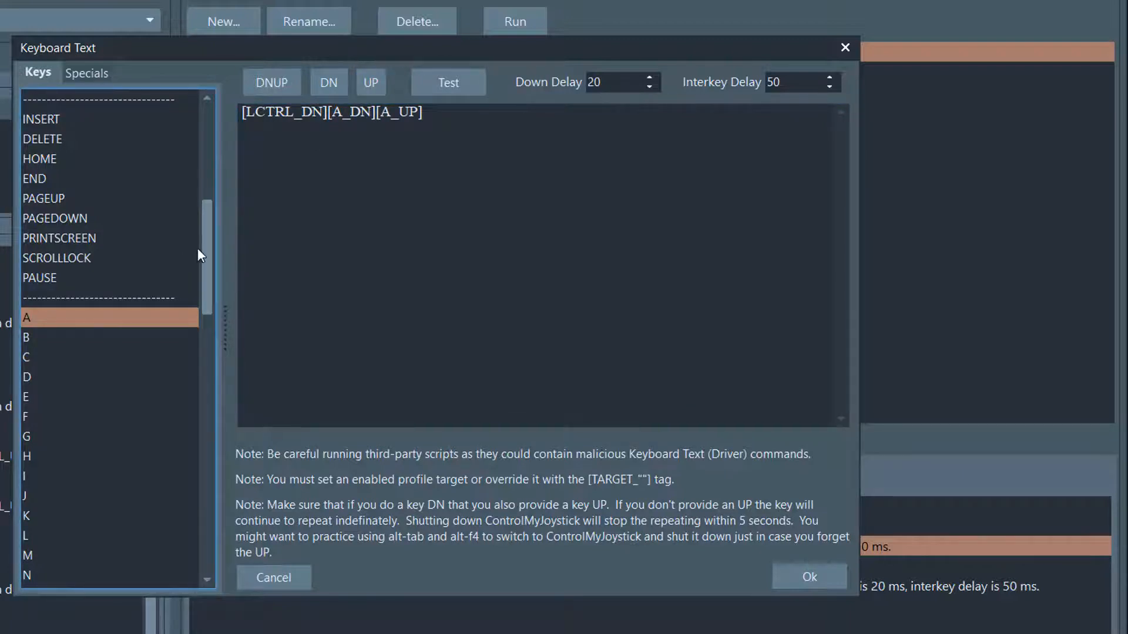
Step: Add a left Ctrl key-up tag, [LCTRL_UP], at the end of the key sequence
{"action": "scroll", "coordinate": [207, 223], "scroll_direction": "up", "scroll_amount": 5}
{"action": "scroll", "coordinate": [207, 177], "scroll_direction": "up", "scroll_amount": 2}
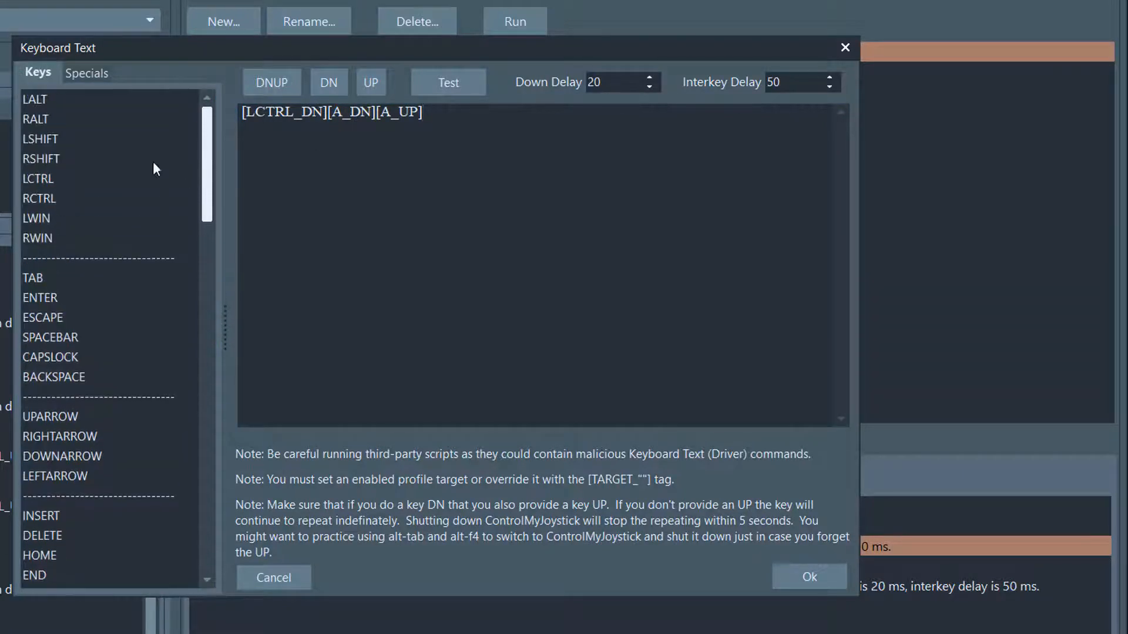
{"action": "left_click", "coordinate": [61, 177]}
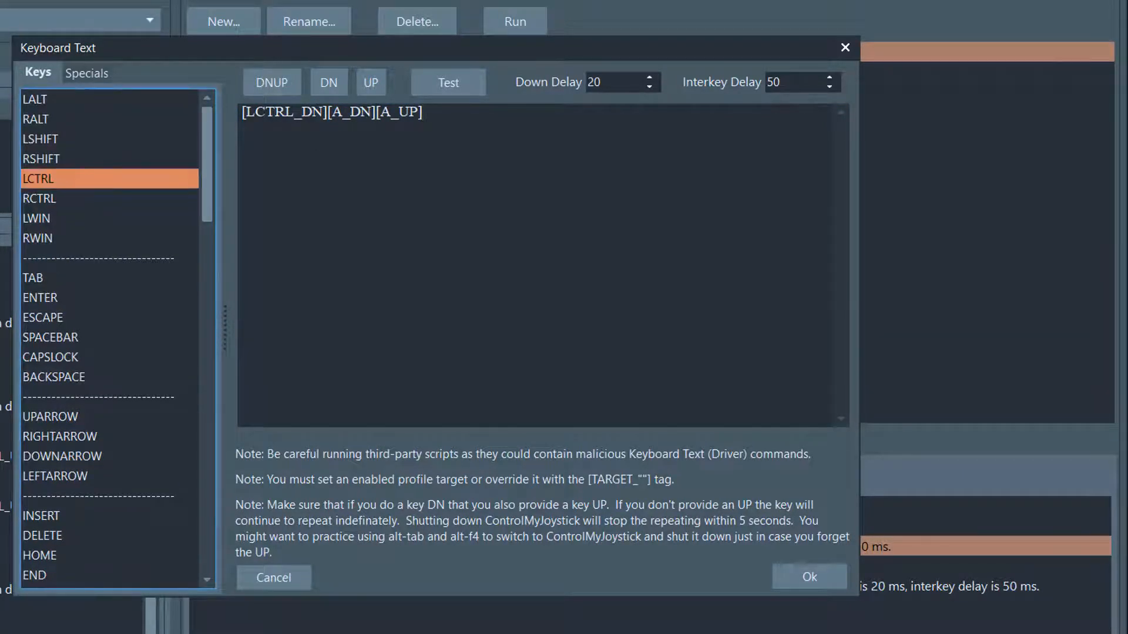
{"action": "left_click", "coordinate": [373, 82]}
{"action": "left_click", "coordinate": [297, 335]}
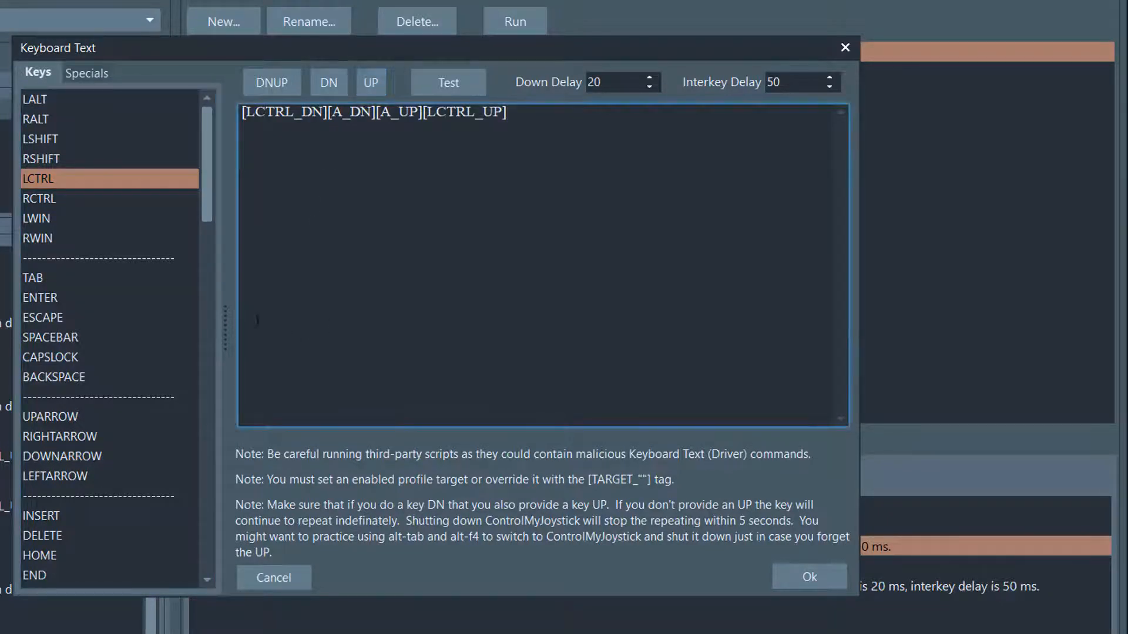
Step: Complete the third command's key sequence with a [DELETE_DNUP] tag and run the test macro
{"action": "left_click", "coordinate": [97, 182]}
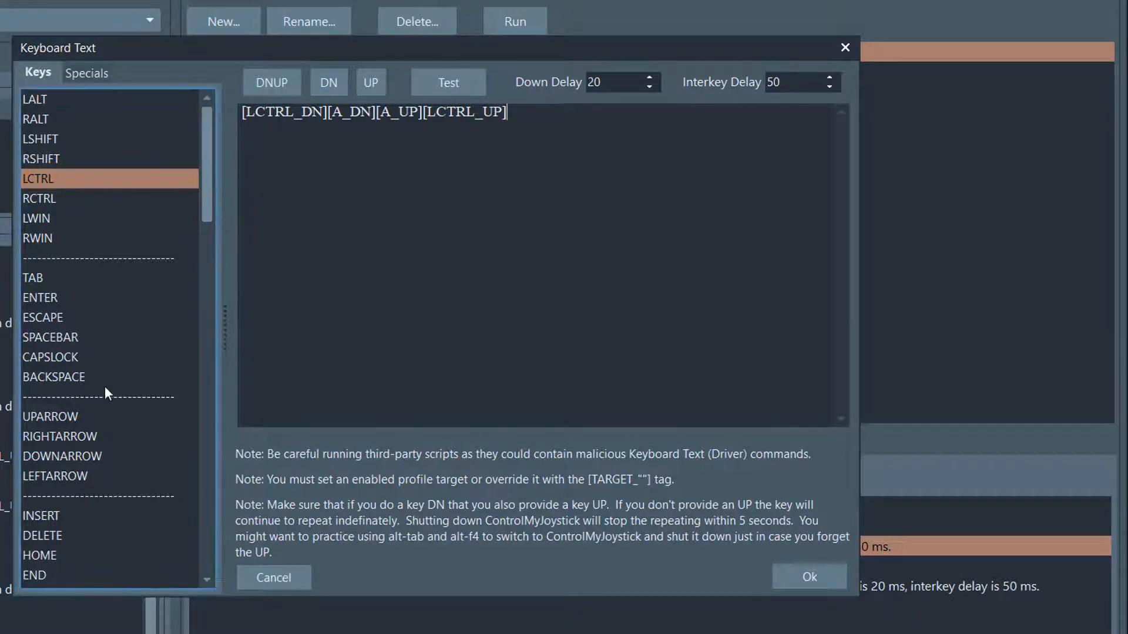
{"action": "left_click", "coordinate": [46, 535]}
{"action": "left_click", "coordinate": [448, 83]}
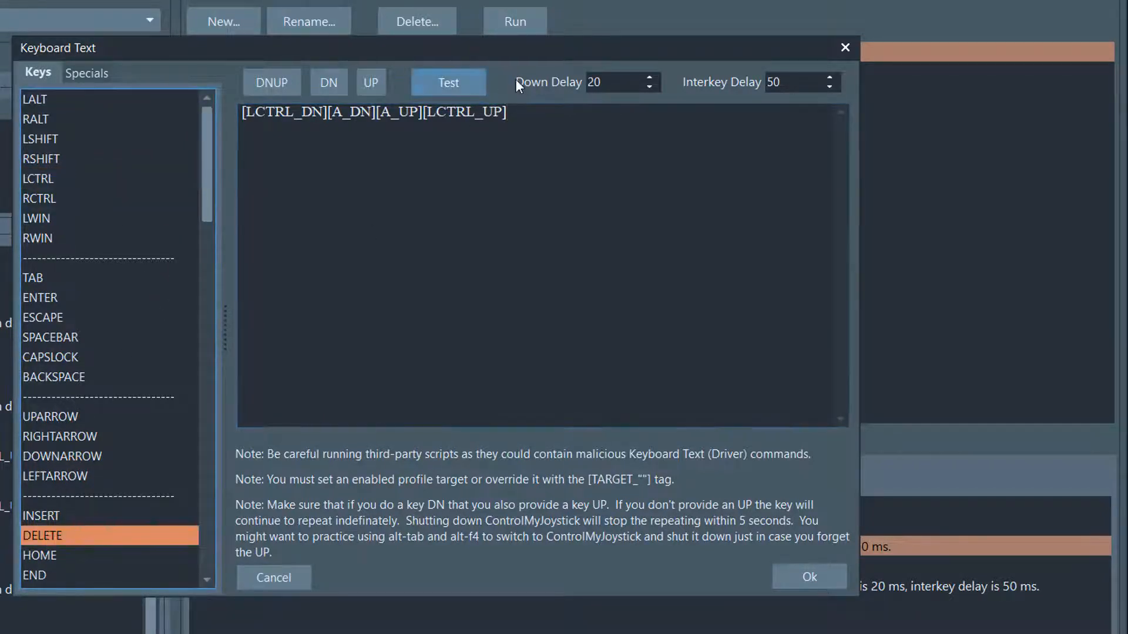
{"action": "left_click", "coordinate": [273, 79]}
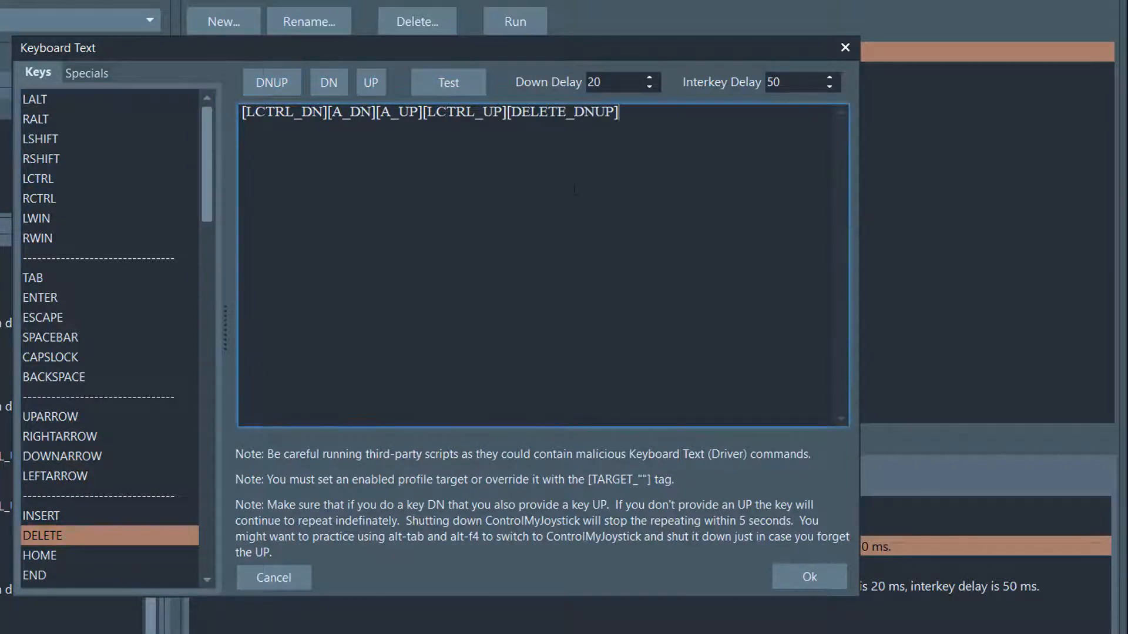
{"action": "left_click", "coordinate": [801, 572]}
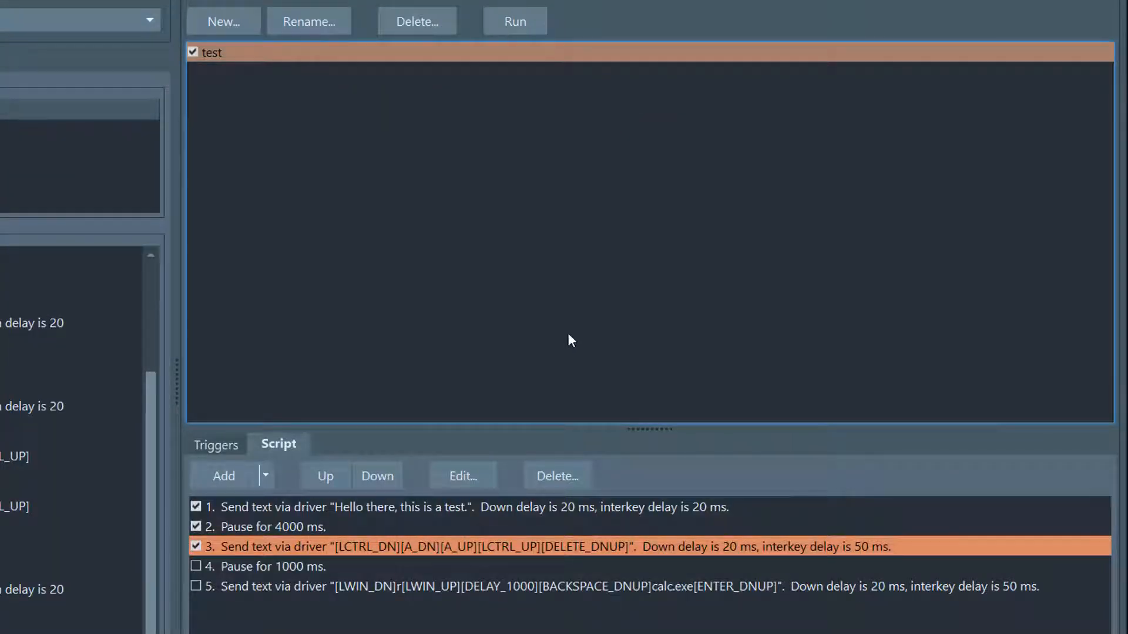
{"action": "left_click", "coordinate": [532, 19]}
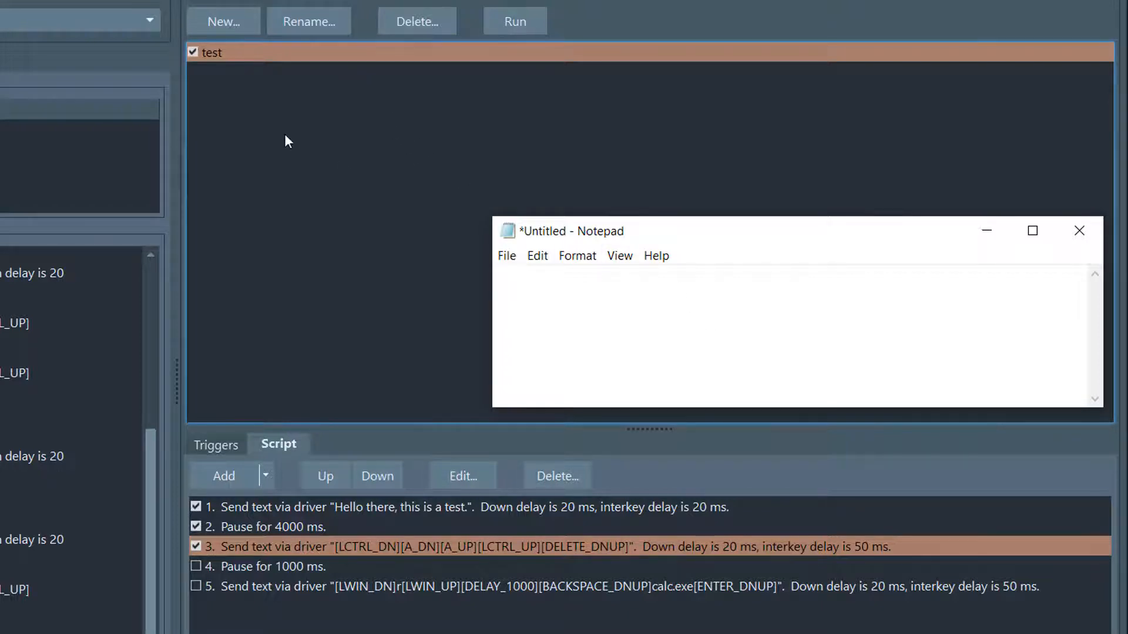
Step: Reopen the third script command and examine the [A_DN] and [A_UP] tags in its key sequence
{"action": "double_click", "coordinate": [299, 543]}
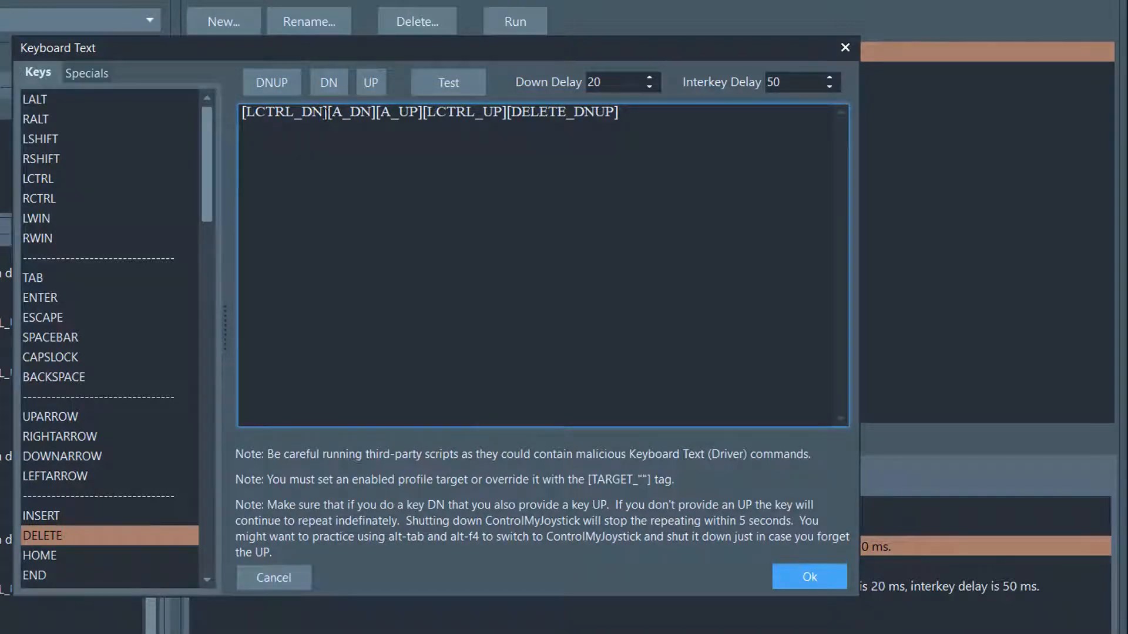
{"action": "left_click_drag", "start_coordinate": [332, 113], "coordinate": [373, 113]}
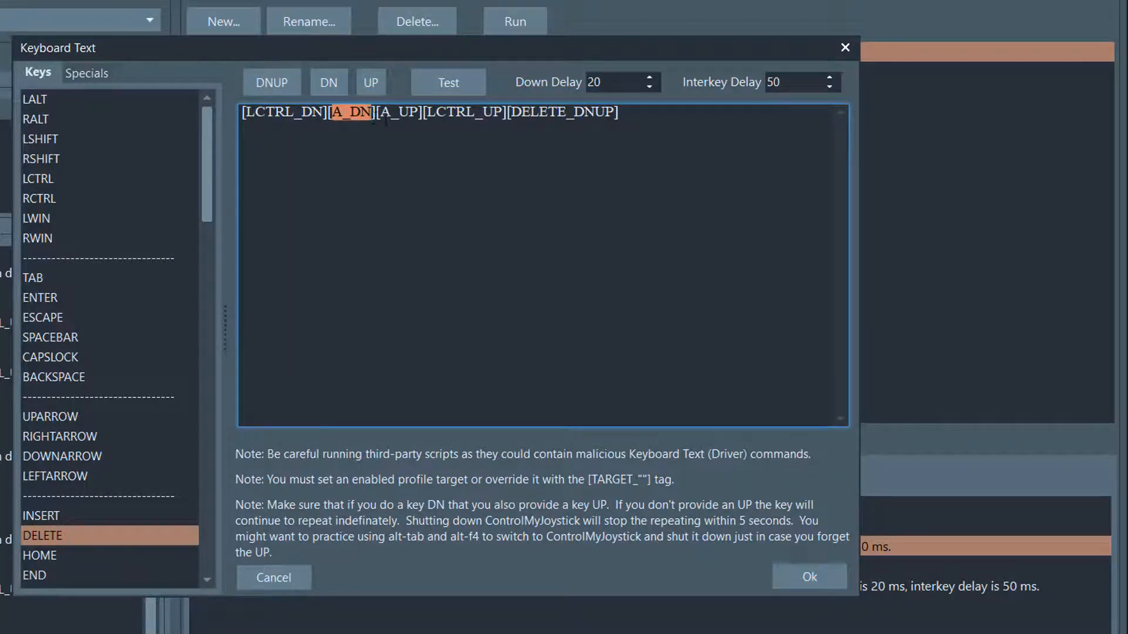
{"action": "left_click", "coordinate": [391, 113]}
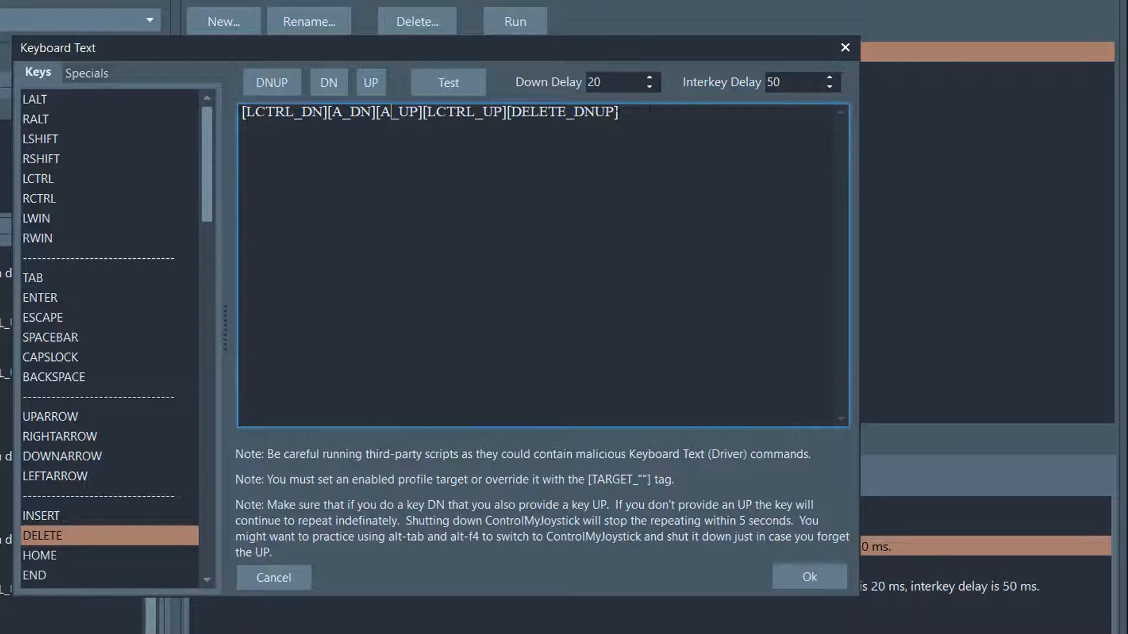
{"action": "left_click", "coordinate": [705, 111]}
{"action": "left_click", "coordinate": [297, 572]}
{"action": "left_click", "coordinate": [293, 568]}
{"action": "left_click", "coordinate": [309, 586]}
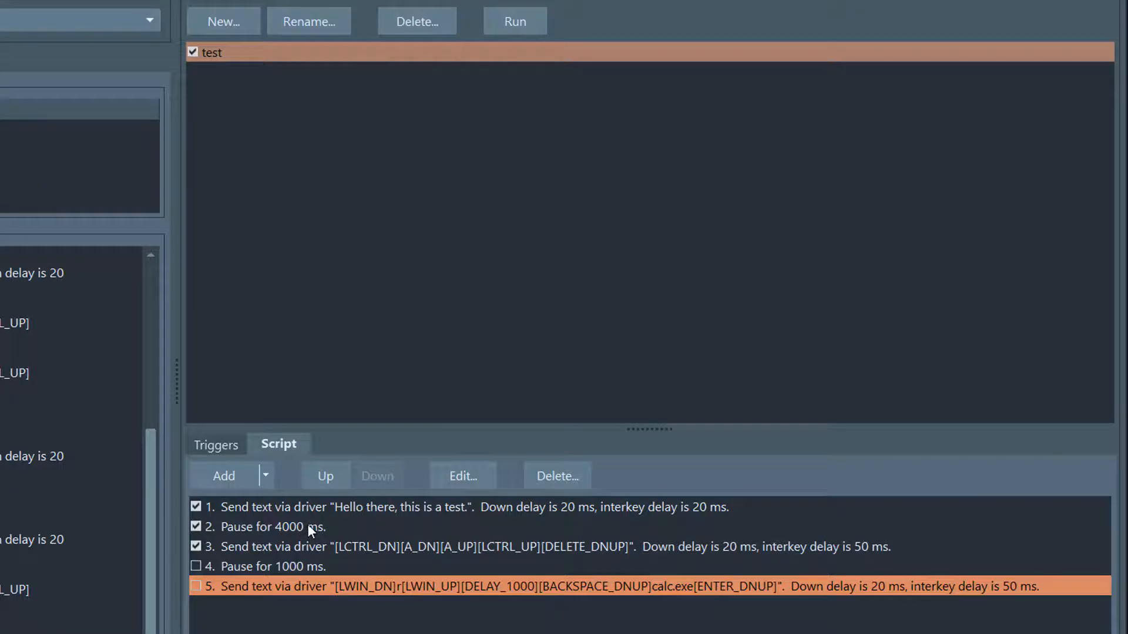
{"action": "double_click", "coordinate": [337, 549]}
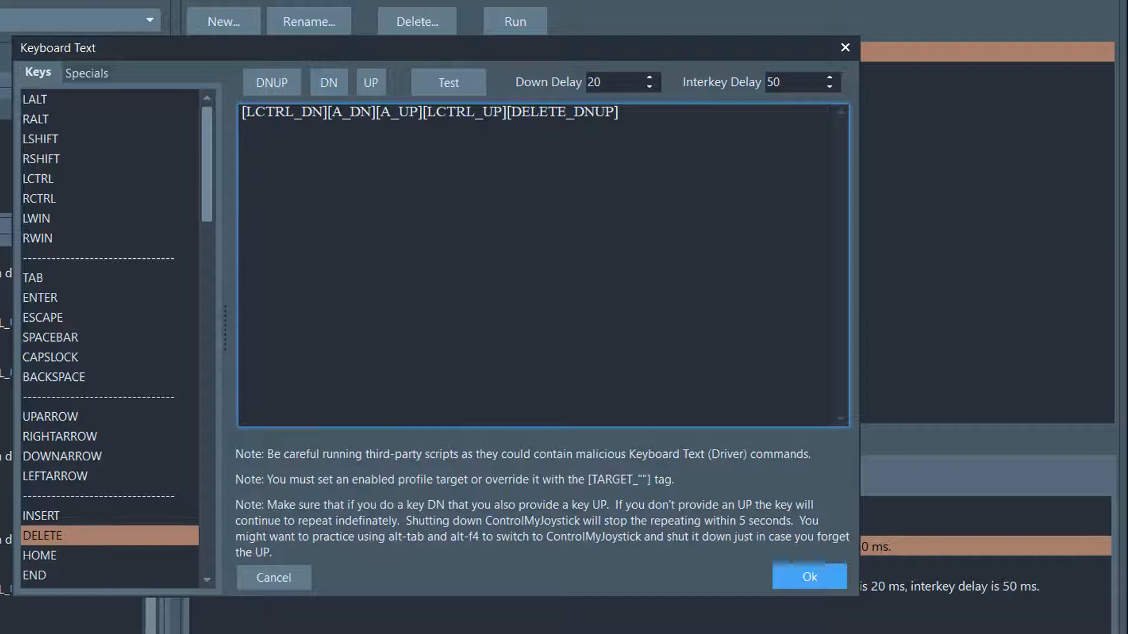
{"action": "left_click", "coordinate": [805, 579]}
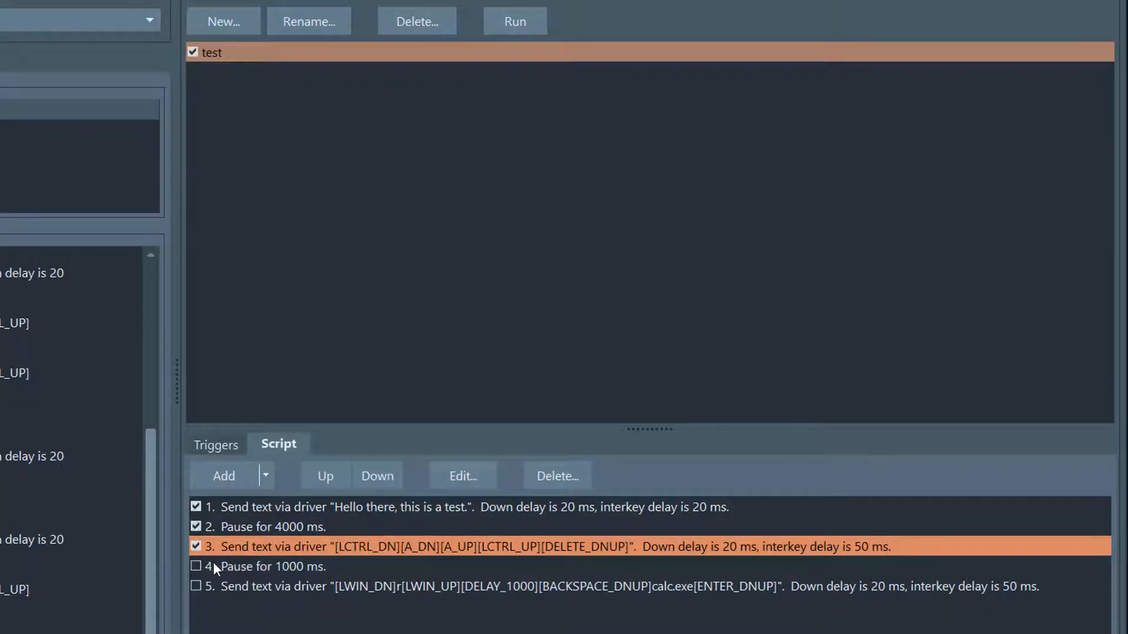
Step: Disable the first three script commands: the "Hello there" text, the 4000 ms pause and the Ctrl+A delete sequence
{"action": "right_click", "coordinate": [237, 566]}
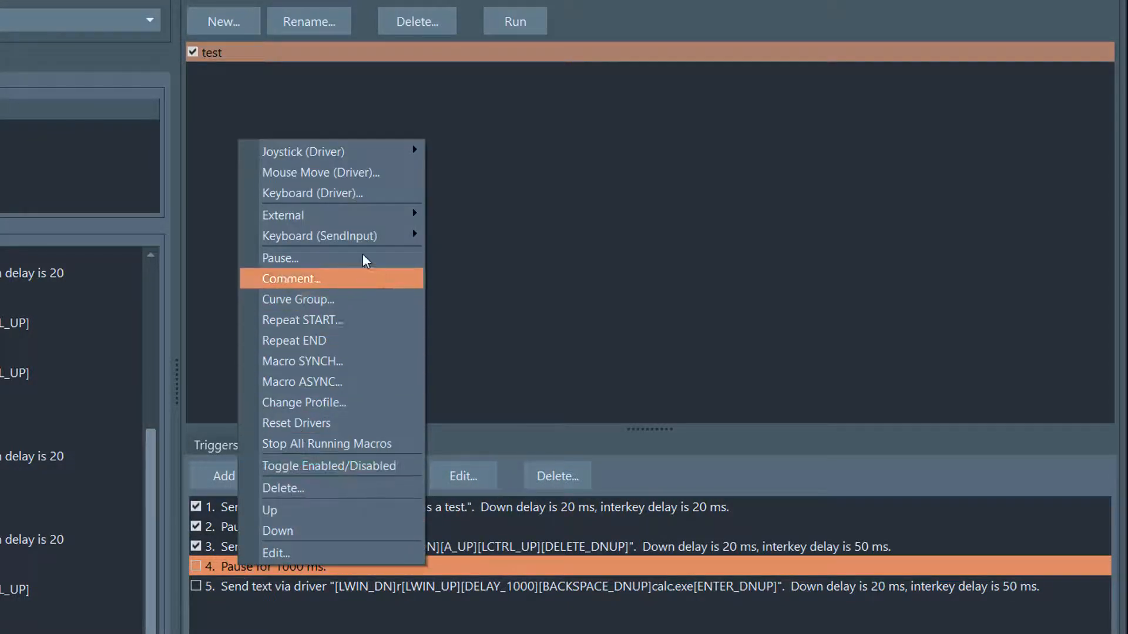
{"action": "left_click", "coordinate": [296, 589]}
{"action": "right_click", "coordinate": [255, 509]}
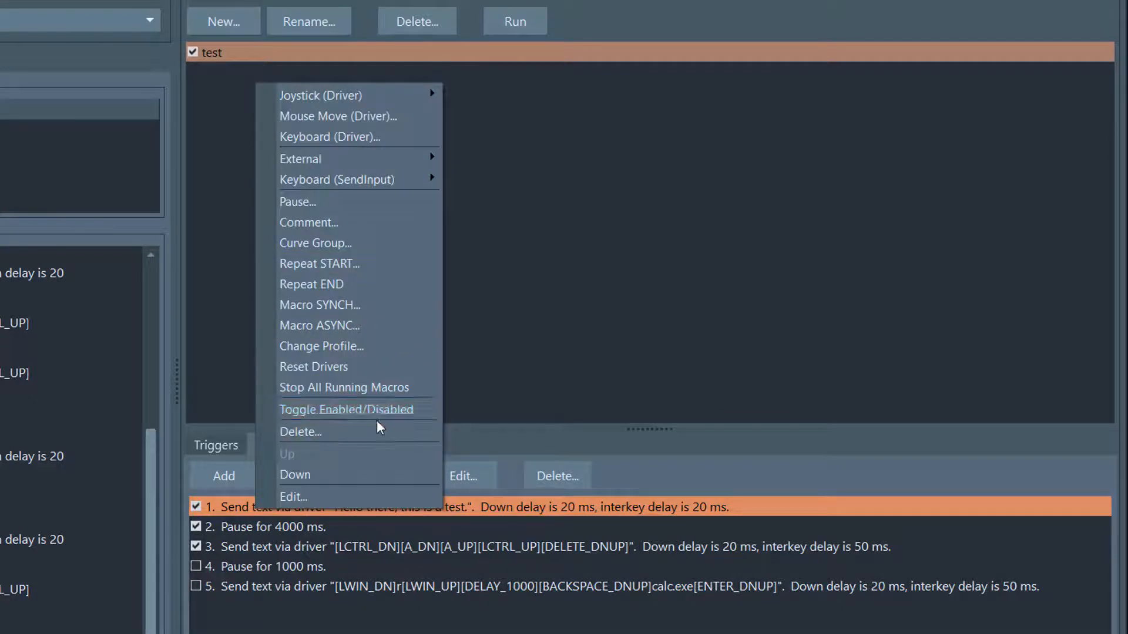
{"action": "left_click", "coordinate": [375, 410]}
{"action": "right_click", "coordinate": [300, 527]}
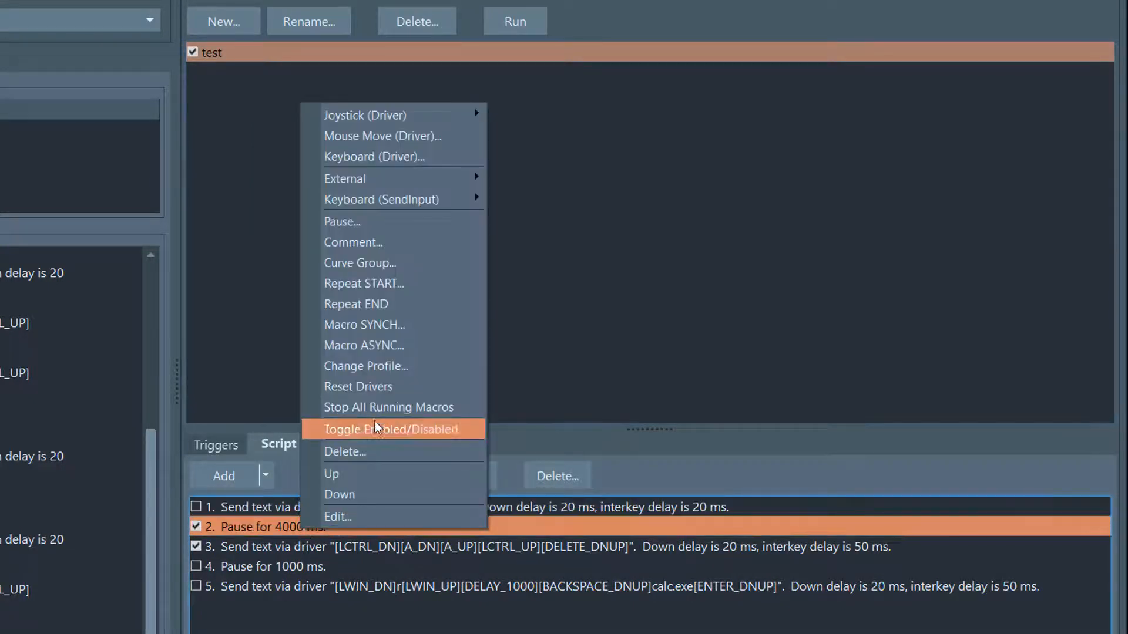
{"action": "left_click", "coordinate": [389, 429]}
{"action": "right_click", "coordinate": [277, 540]}
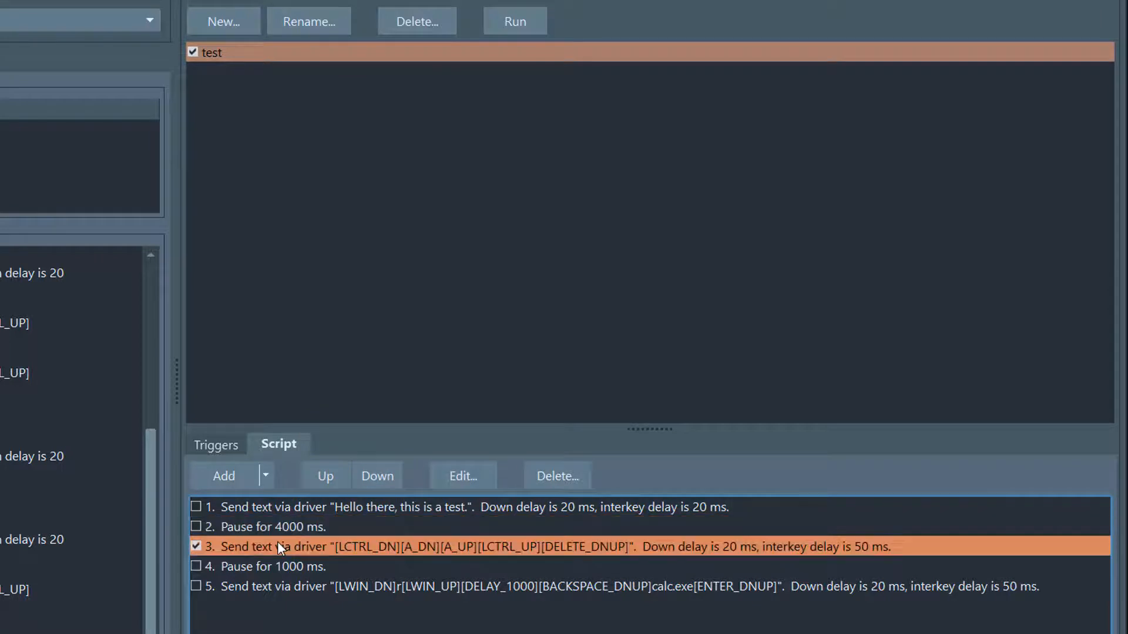
{"action": "left_click", "coordinate": [356, 442]}
Step: Open the fifth script command and examine its [LWIN_DN]r[LWIN_UP] part, comparing it with the Windows Run dialog
{"action": "left_click", "coordinate": [281, 587]}
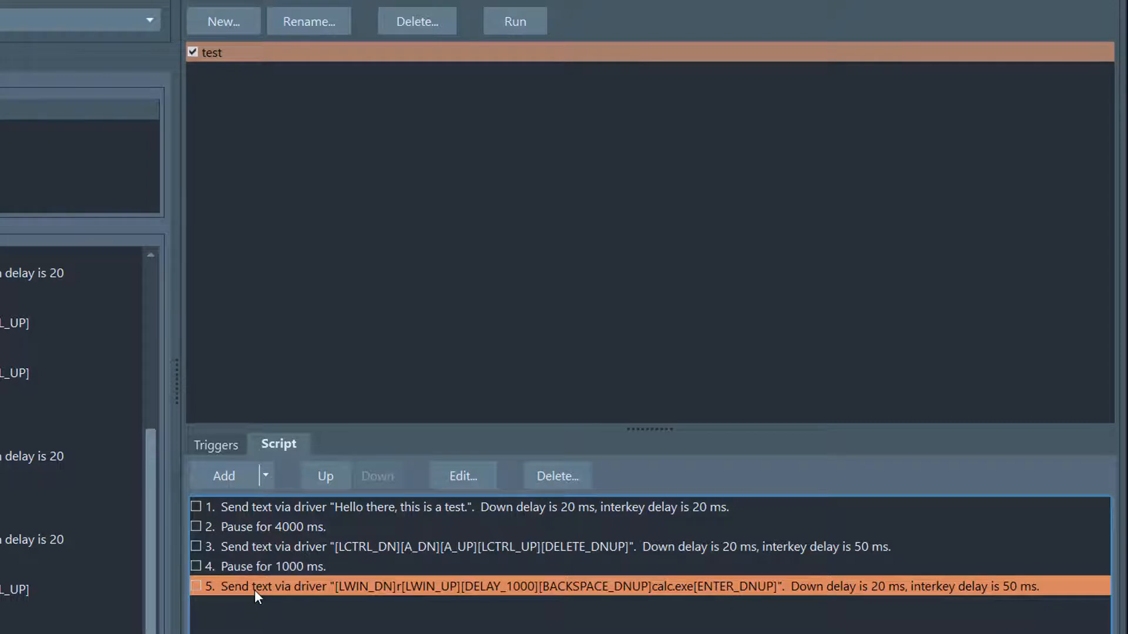
{"action": "double_click", "coordinate": [255, 590]}
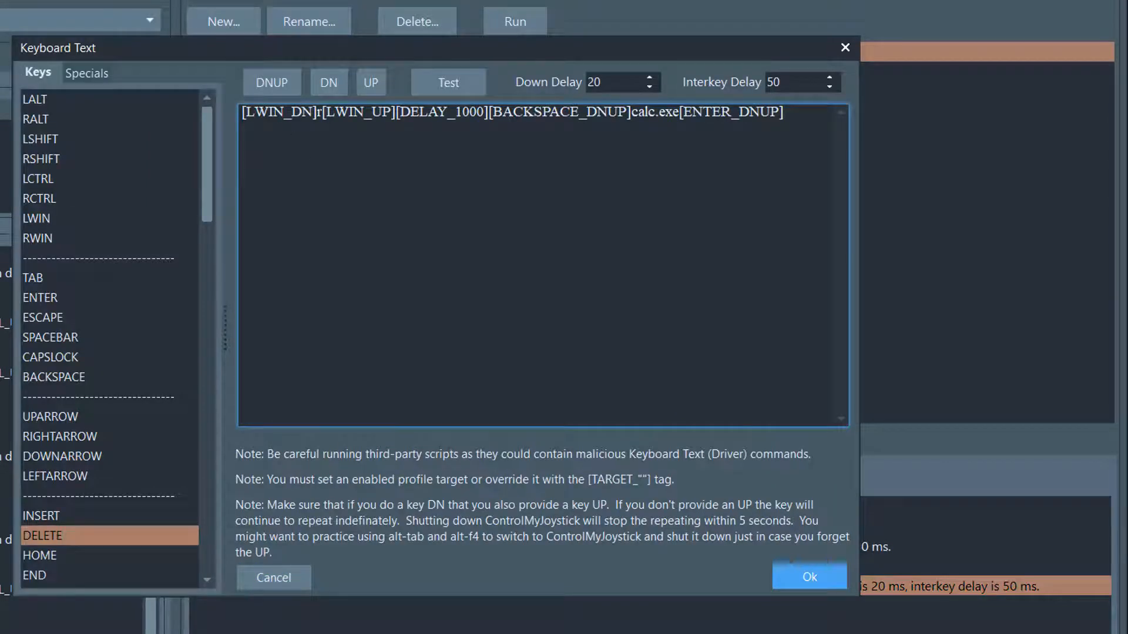
{"action": "left_click", "coordinate": [317, 112]}
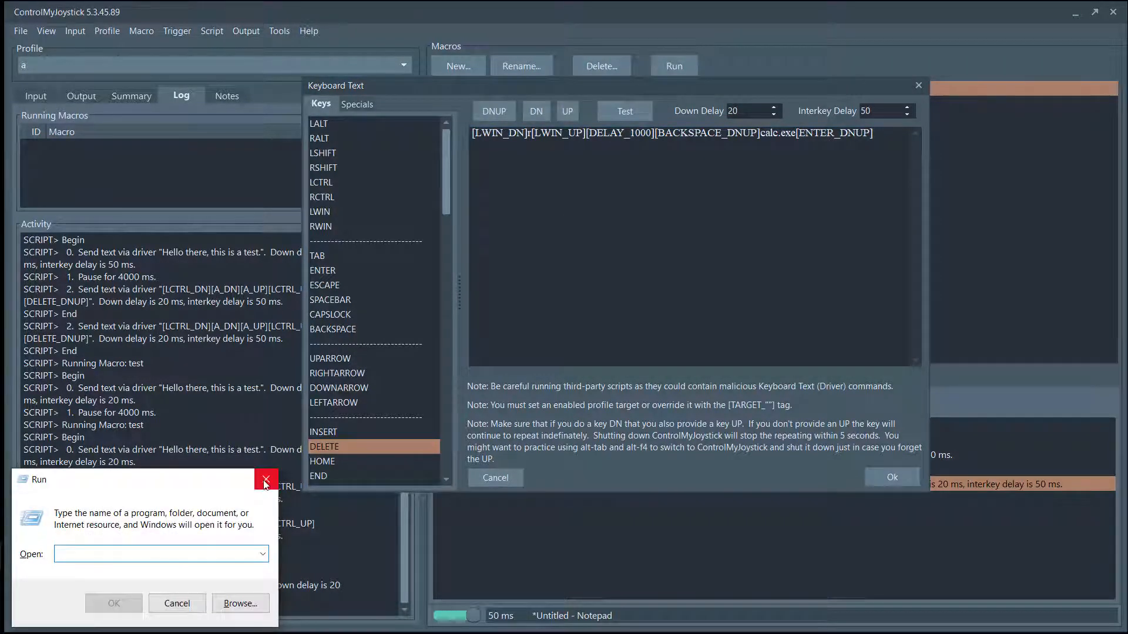
{"action": "left_click", "coordinate": [266, 479]}
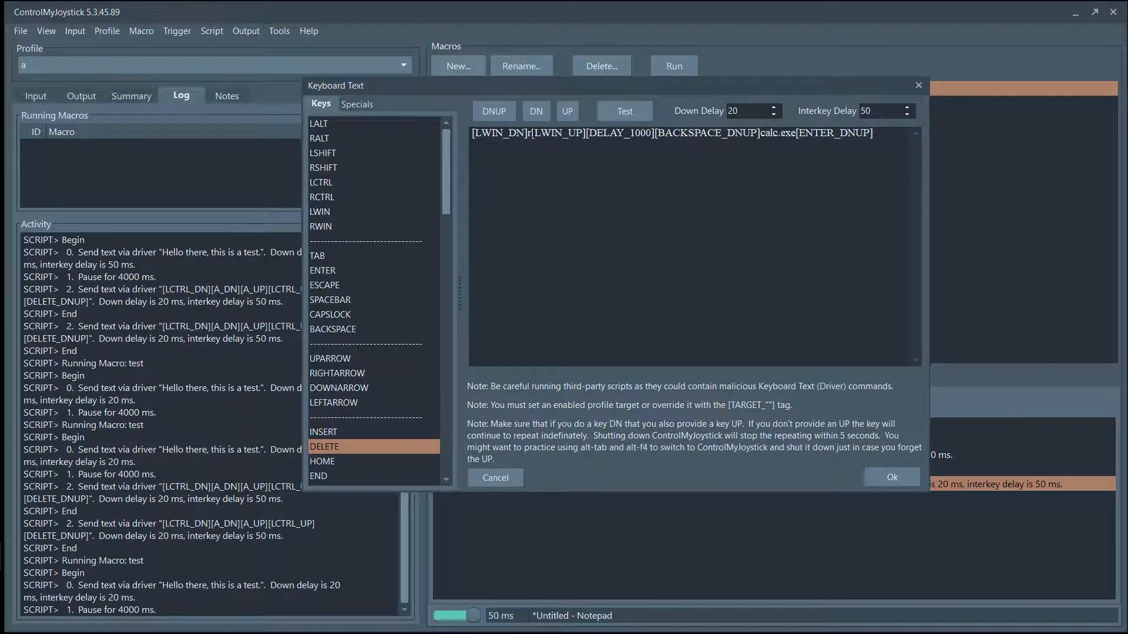
{"action": "left_click_drag", "start_coordinate": [531, 134], "coordinate": [583, 134]}
{"action": "left_click", "coordinate": [597, 134]}
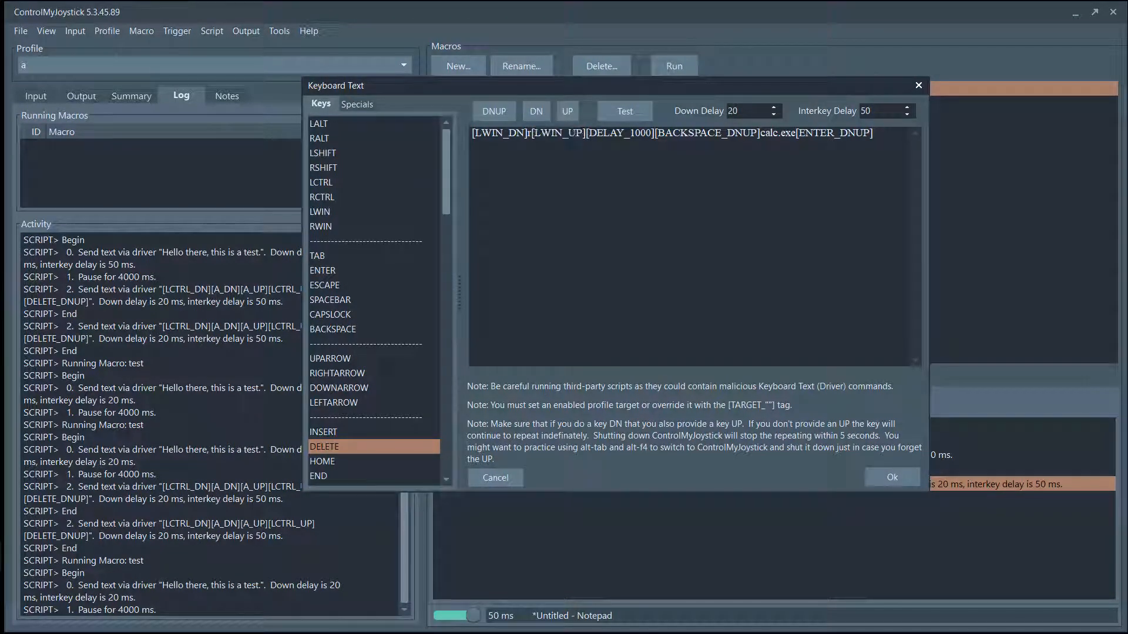
{"action": "double_click", "coordinate": [530, 134]}
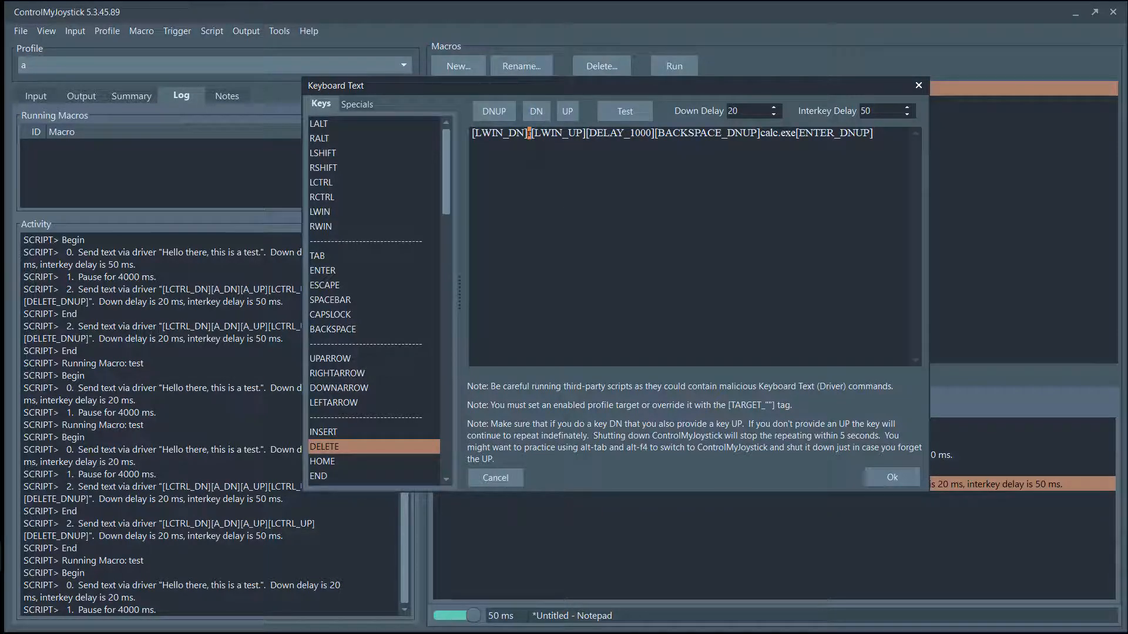
{"action": "left_click", "coordinate": [541, 134]}
Step: Test the fifth command's calc.exe key sequence from its editor and close the Calculator it launches
{"action": "left_click_drag", "start_coordinate": [641, 103], "coordinate": [685, 439]}
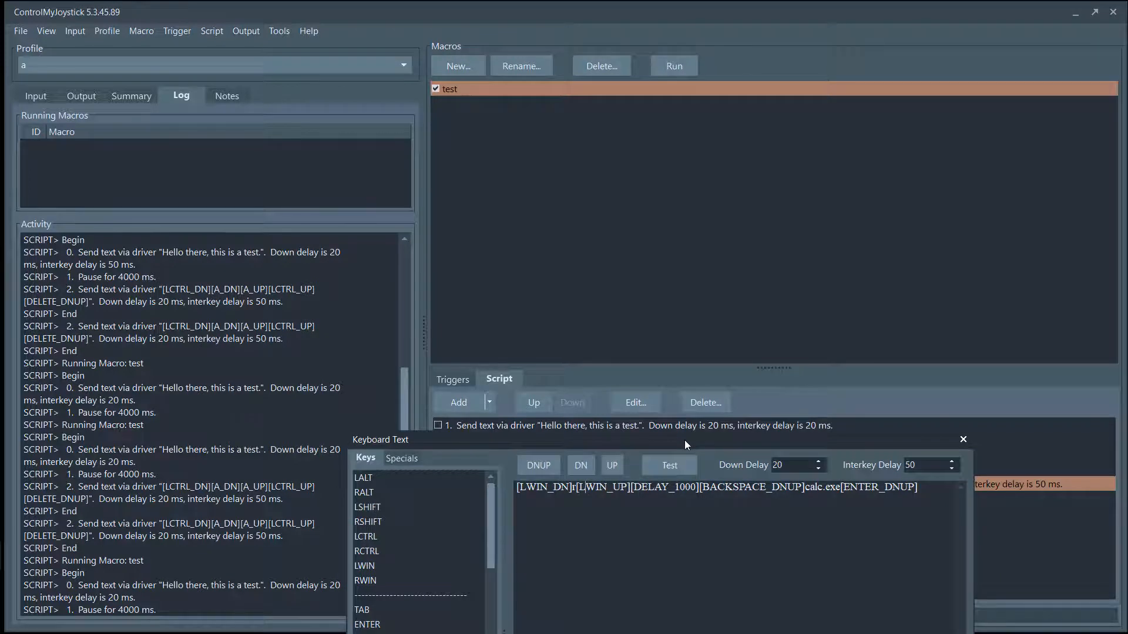
{"action": "left_click_drag", "start_coordinate": [685, 440], "coordinate": [683, 440]}
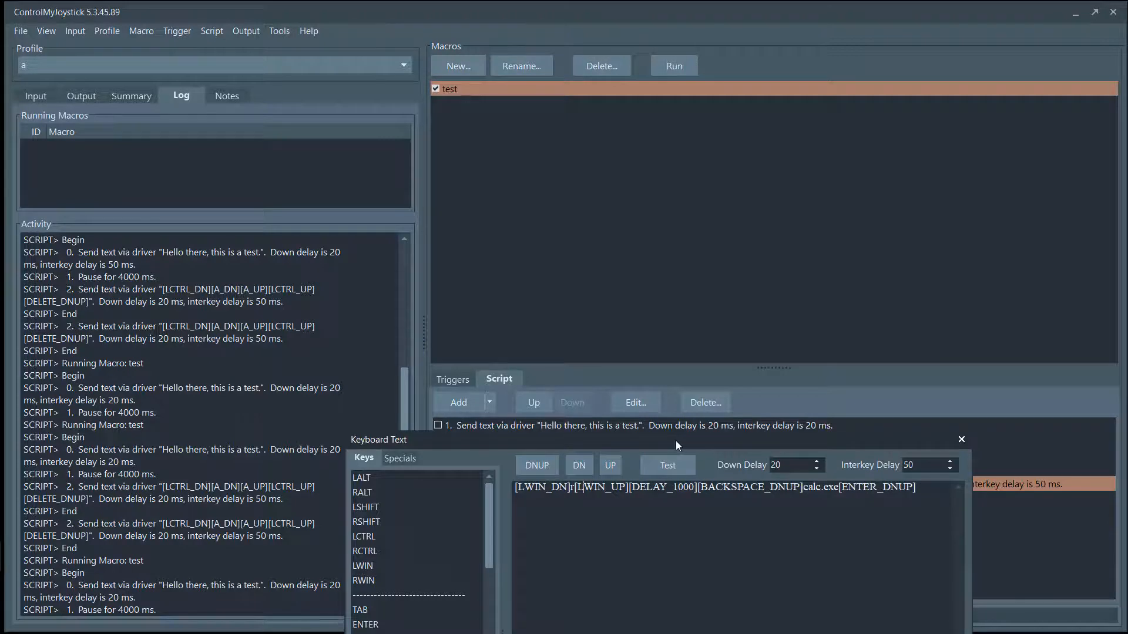
{"action": "left_click_drag", "start_coordinate": [676, 440], "coordinate": [666, 189]}
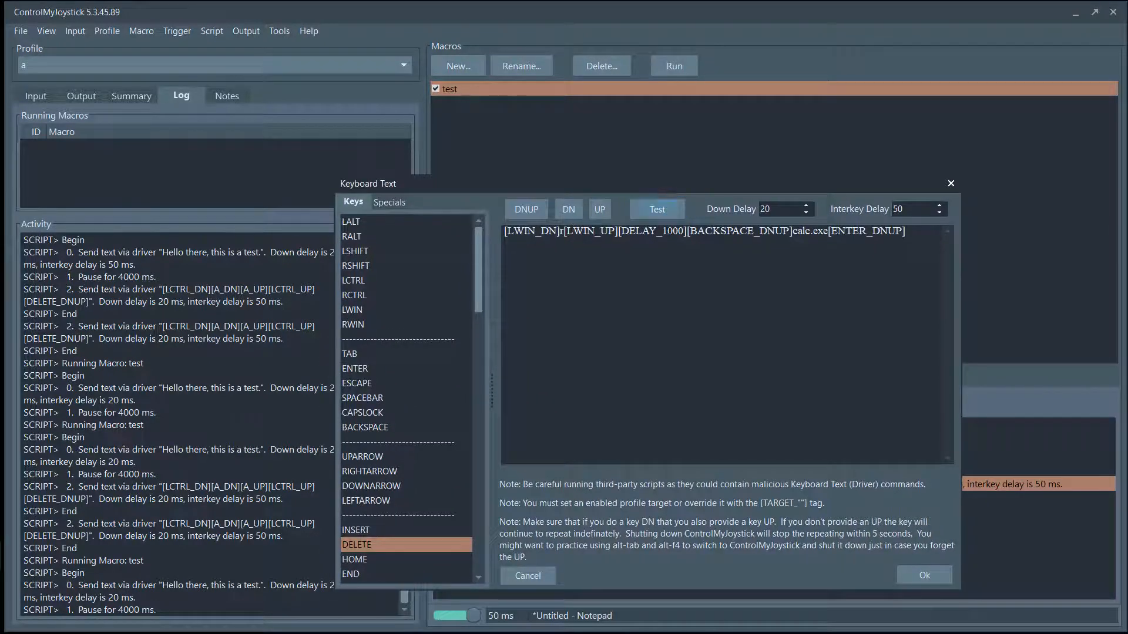
{"action": "left_click", "coordinate": [569, 246]}
{"action": "left_click", "coordinate": [667, 219]}
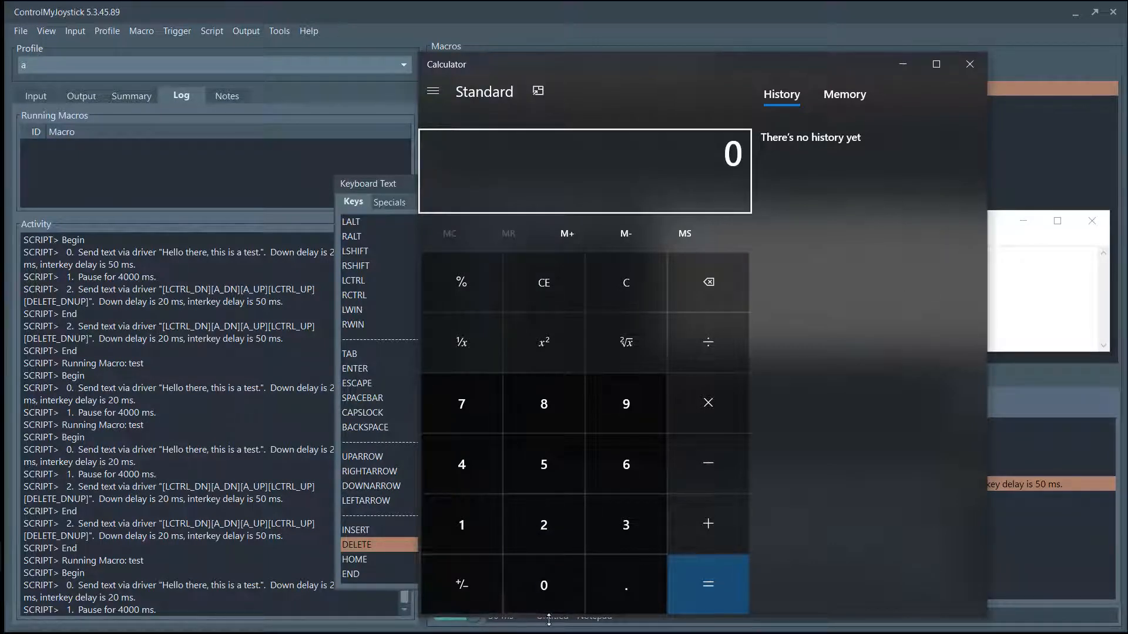
{"action": "left_click", "coordinate": [970, 64]}
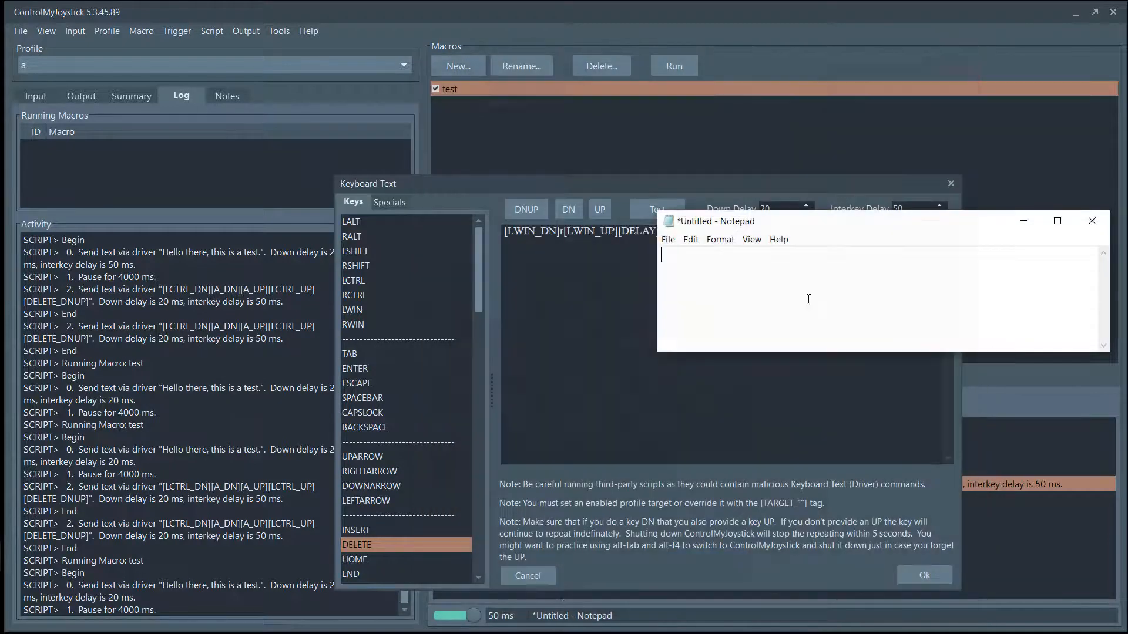
Step: Save the fifth command and confirm *Untitled - Notepad as the target of profile a
{"action": "left_click", "coordinate": [562, 617]}
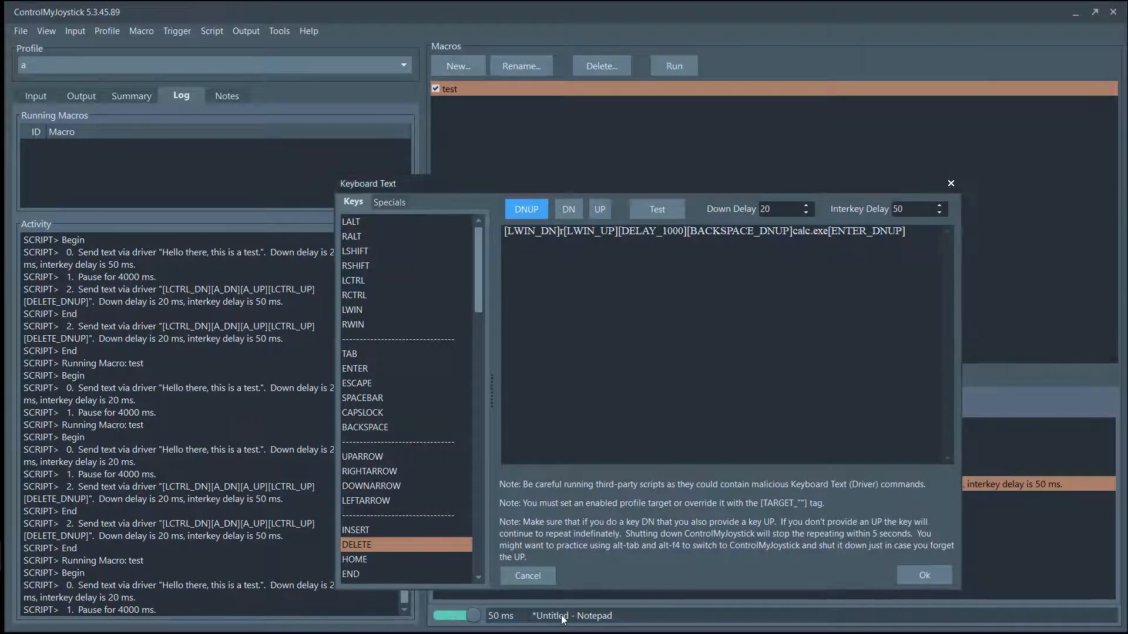
{"action": "left_click", "coordinate": [927, 573]}
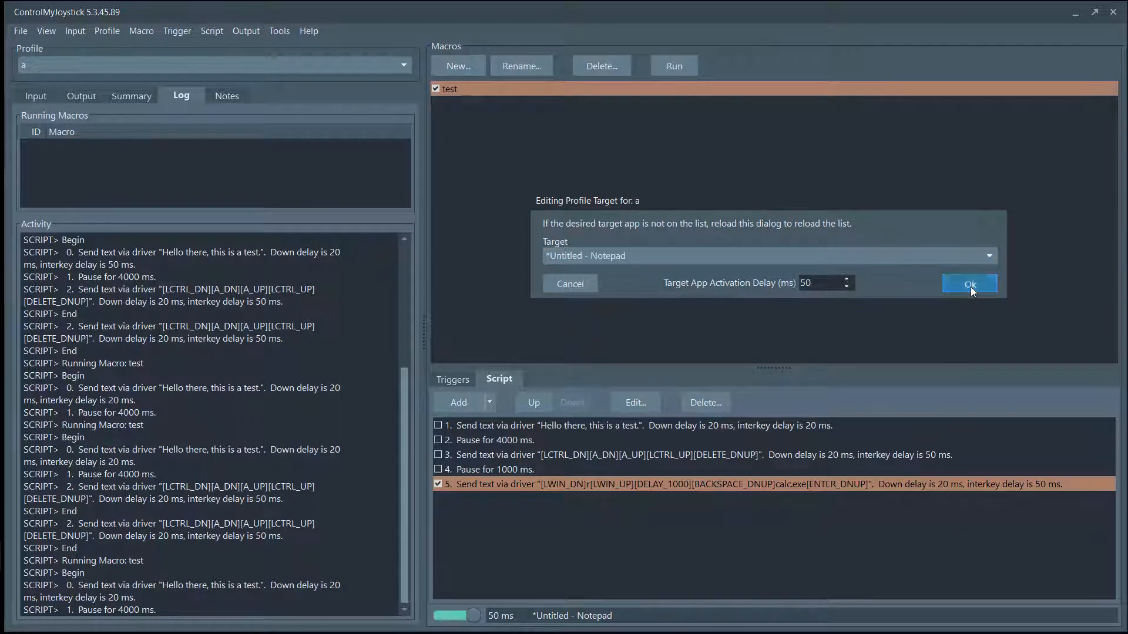
{"action": "left_click", "coordinate": [971, 286]}
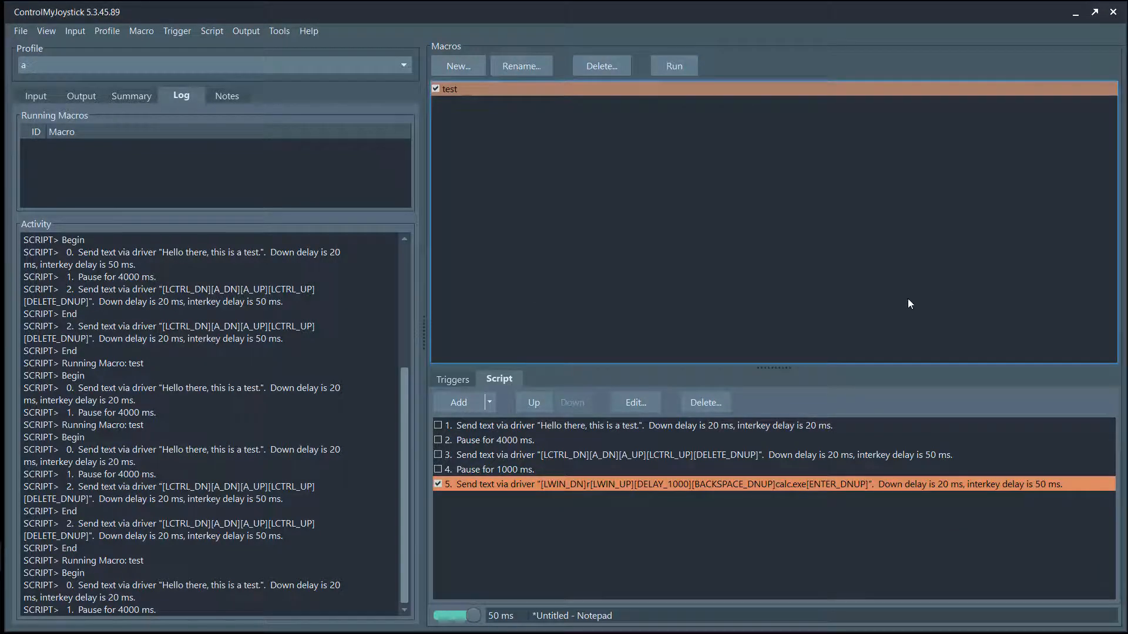
Step: Turn off the profile target and run the test macro
{"action": "left_click", "coordinate": [470, 617]}
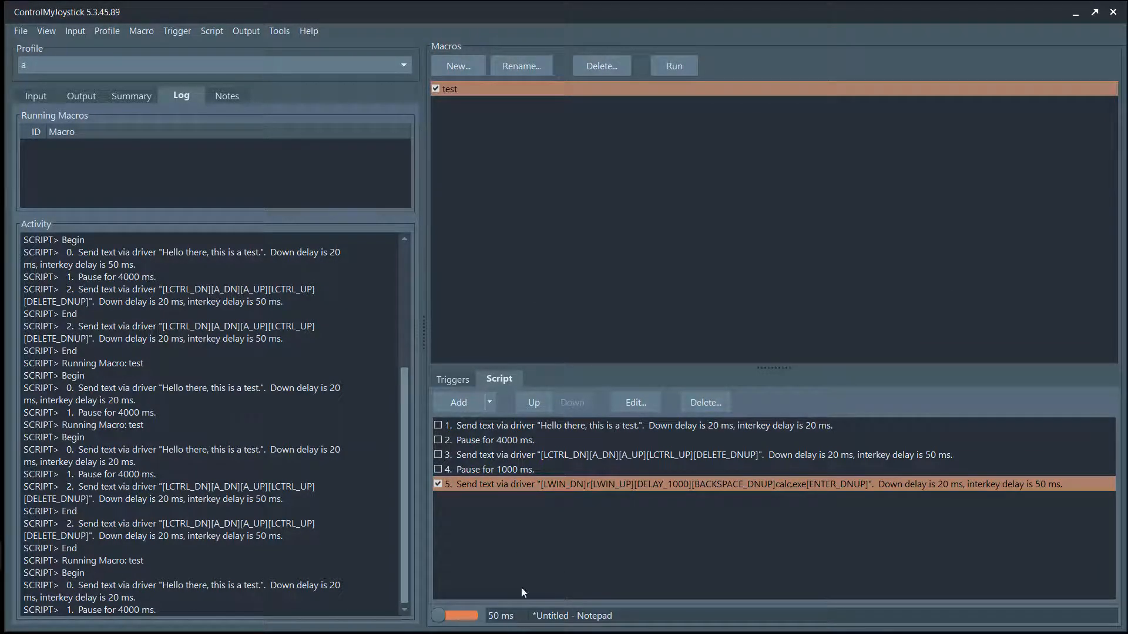
{"action": "left_click", "coordinate": [678, 71]}
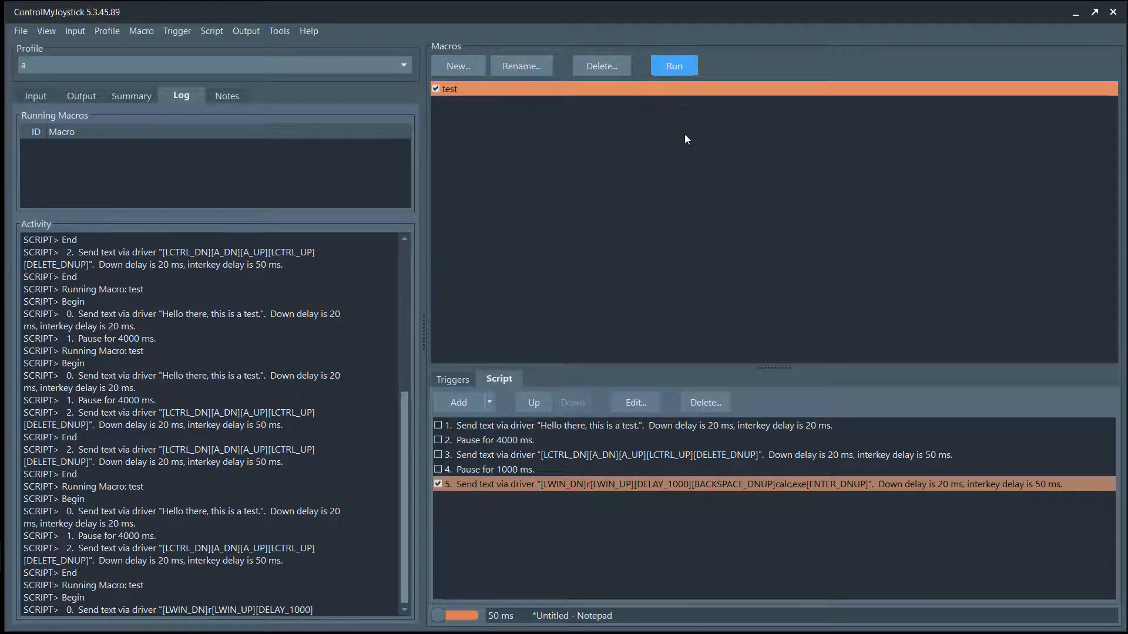
Step: Turn the target of profile a back on and set it to Settings
{"action": "left_click", "coordinate": [446, 616]}
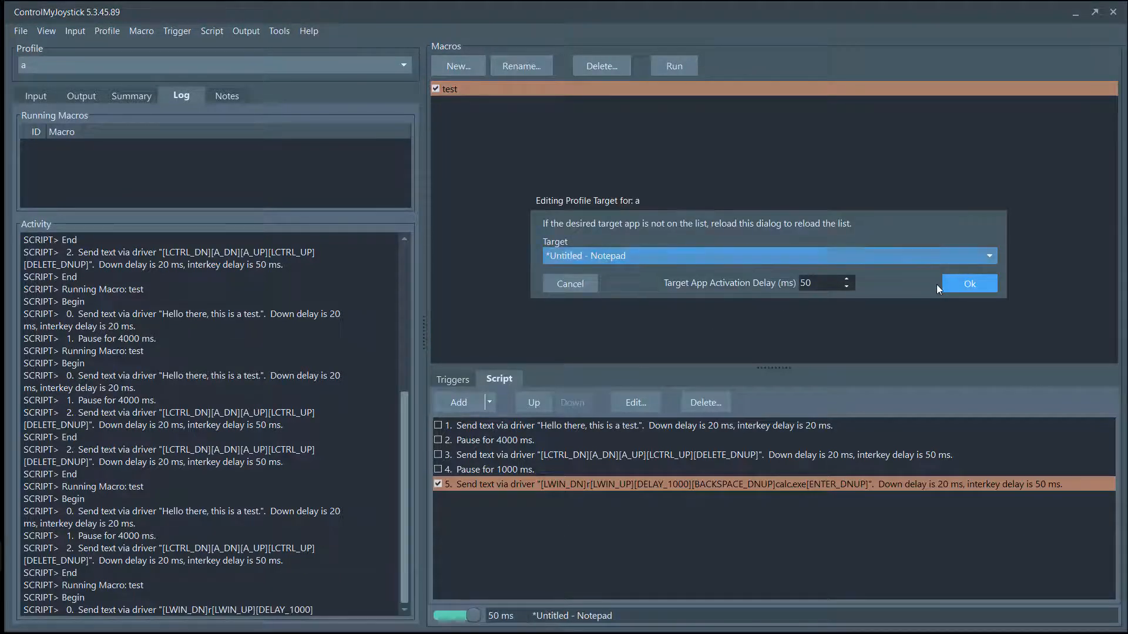
{"action": "left_click", "coordinate": [964, 287]}
{"action": "left_click", "coordinate": [615, 615]}
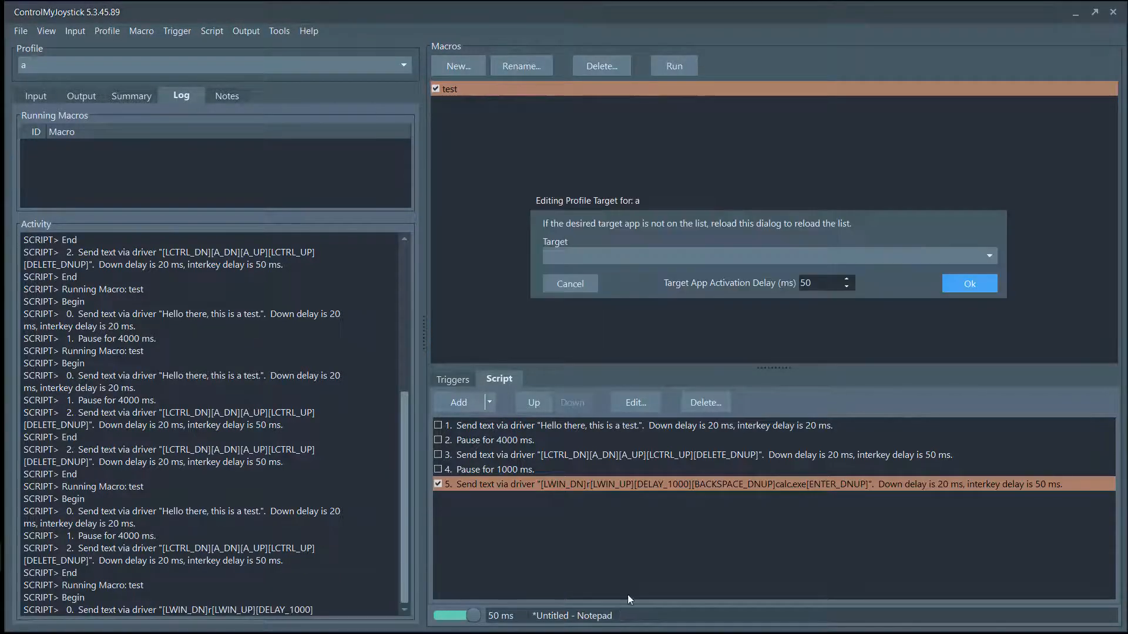
{"action": "left_click", "coordinate": [986, 256]}
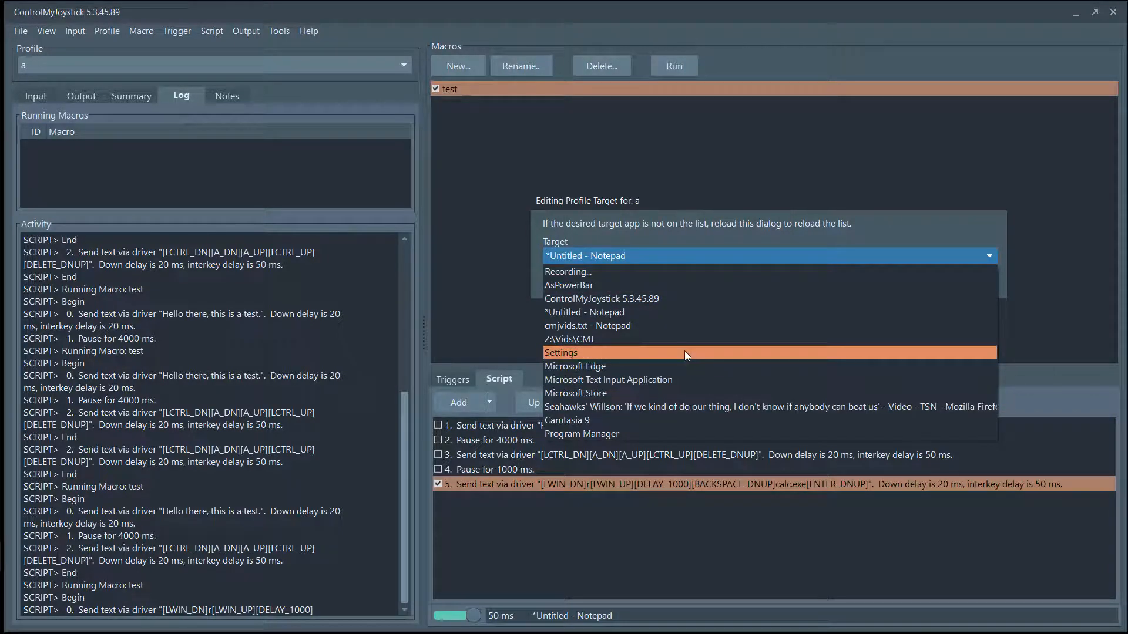
{"action": "left_click", "coordinate": [655, 437]}
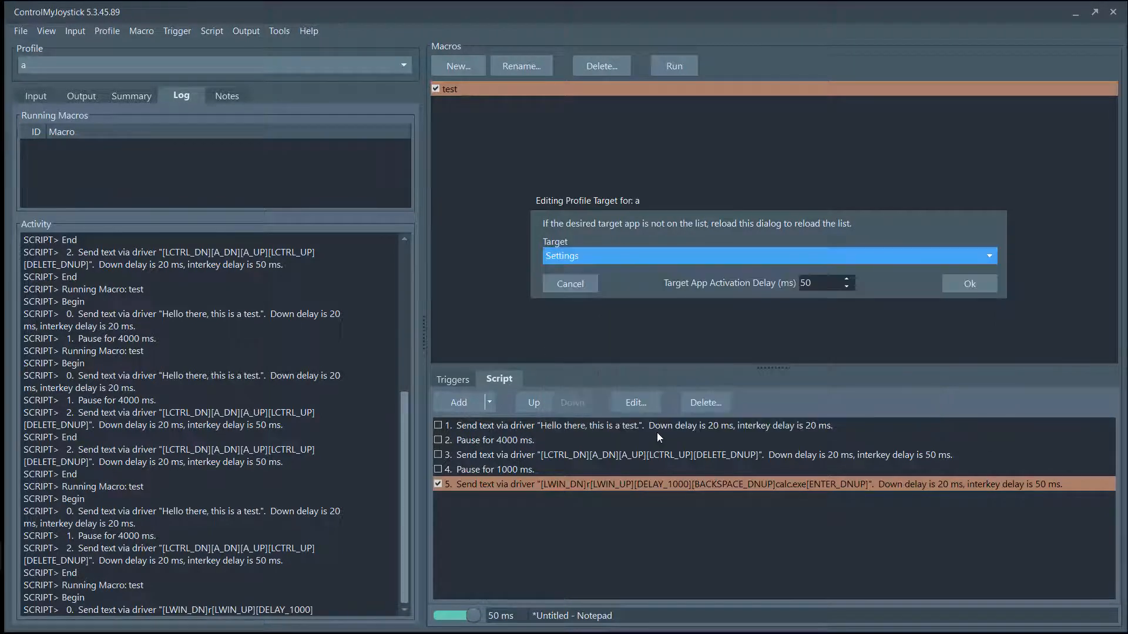
{"action": "left_click", "coordinate": [969, 283]}
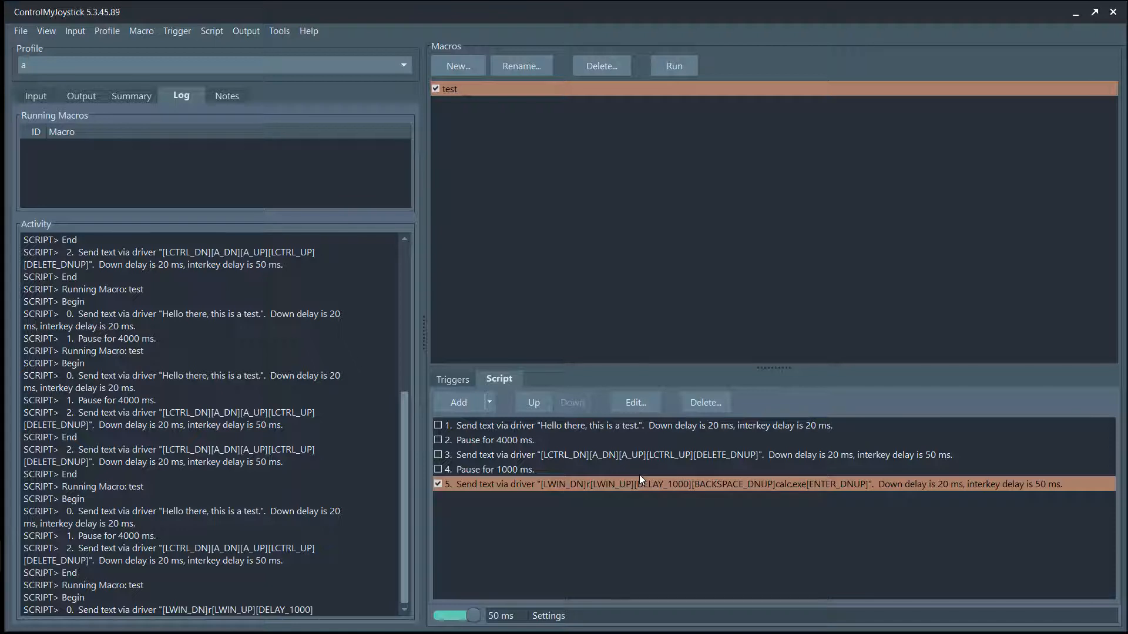
Step: Run the test macro with Settings as the target and close the Calculator it launches
{"action": "left_click", "coordinate": [679, 68]}
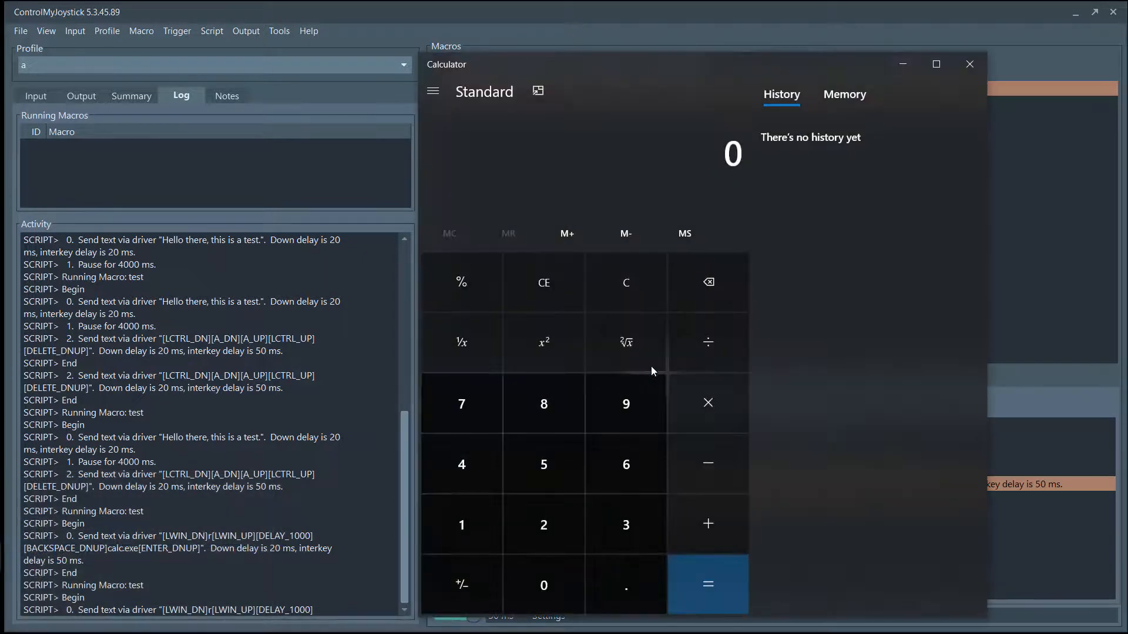
{"action": "left_click", "coordinate": [977, 69]}
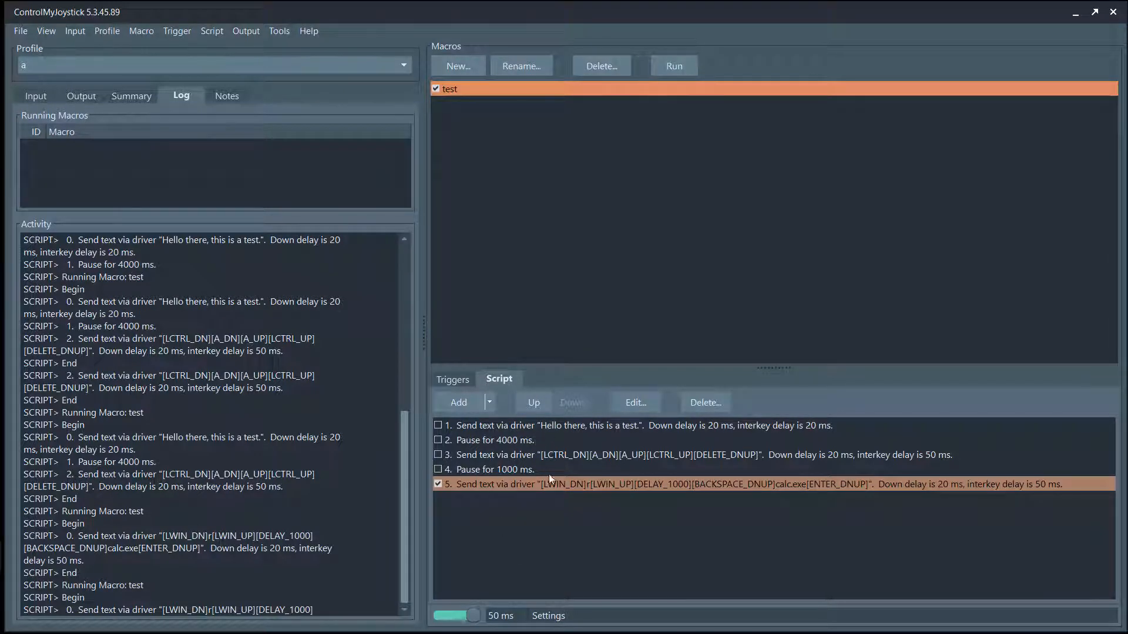
Step: Disable the fifth script command, the calc.exe key sequence
{"action": "left_click", "coordinate": [490, 404]}
{"action": "left_click", "coordinate": [470, 469]}
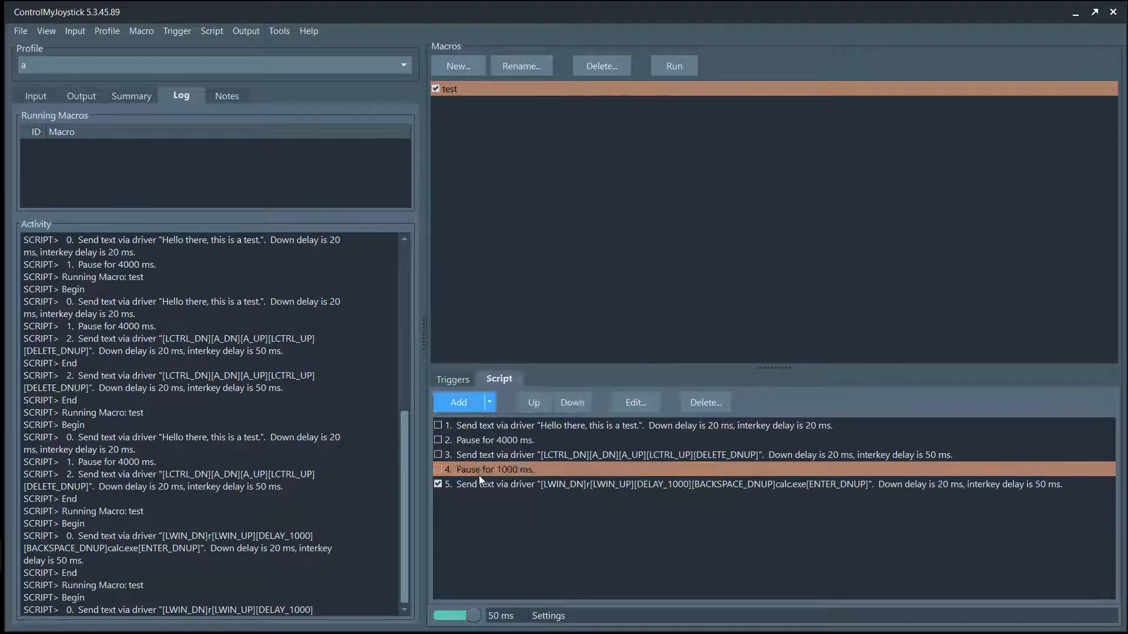
{"action": "right_click", "coordinate": [473, 470]}
{"action": "left_click", "coordinate": [468, 481]}
{"action": "right_click", "coordinate": [467, 481]}
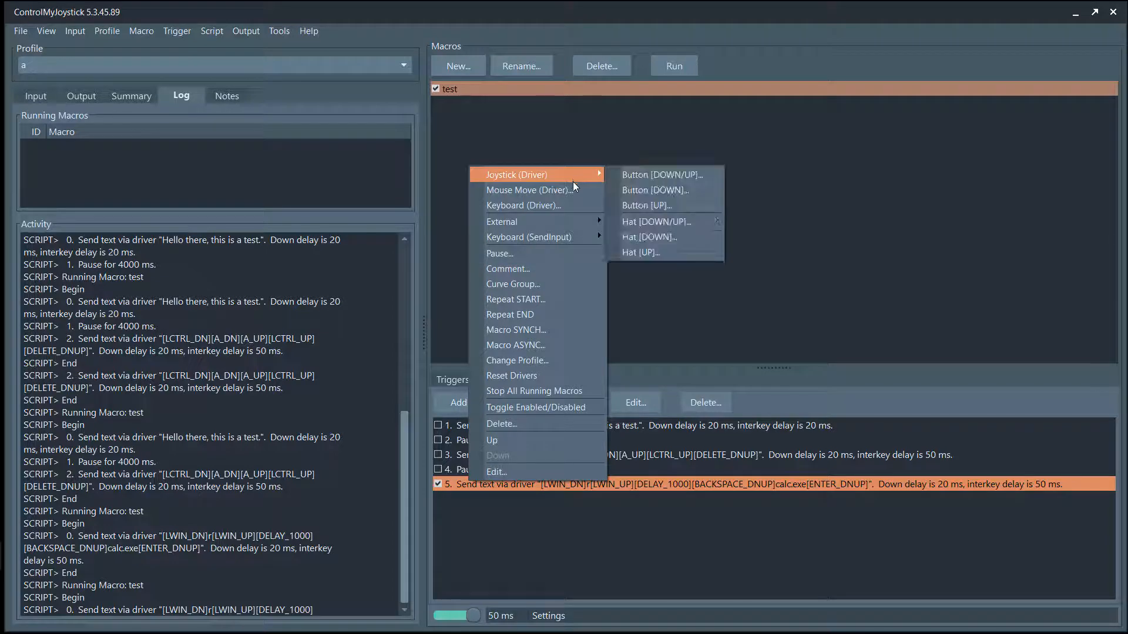
{"action": "left_click", "coordinate": [527, 409]}
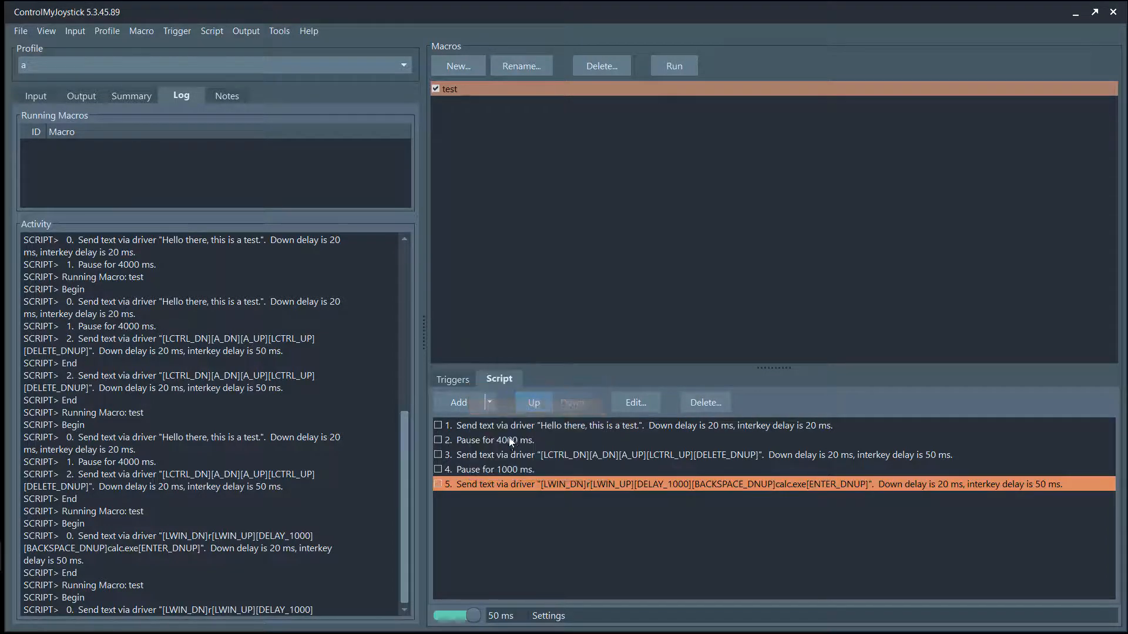
Step: Start a new Keyboard (Driver) command and examine its special tags, including the launch-app and seven-key sequences
{"action": "left_click", "coordinate": [482, 400]}
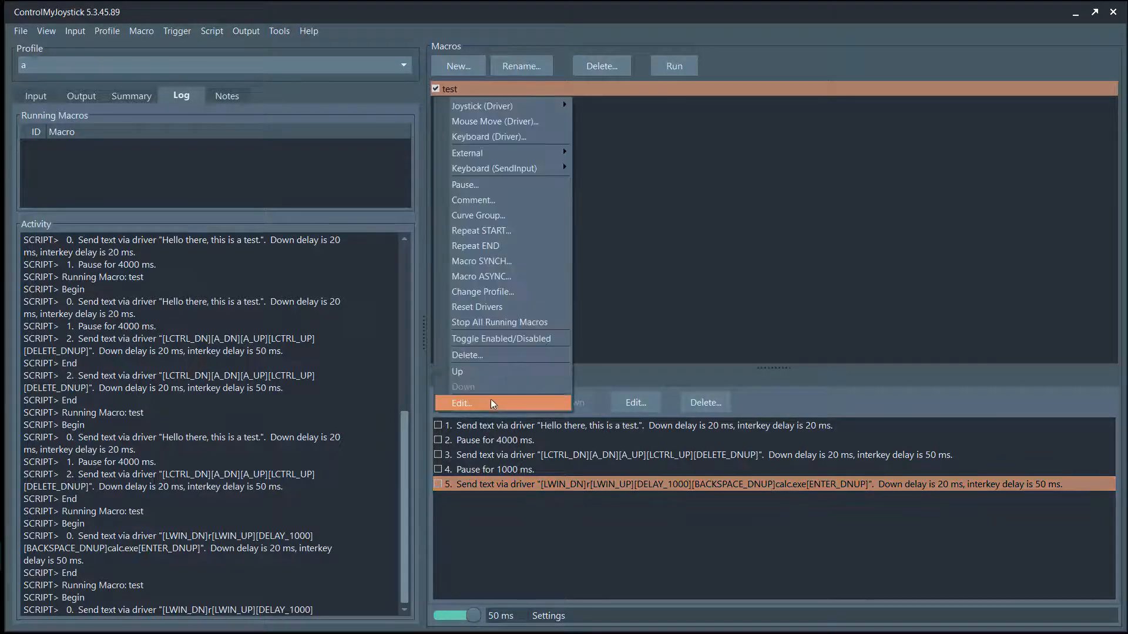
{"action": "left_click", "coordinate": [516, 140]}
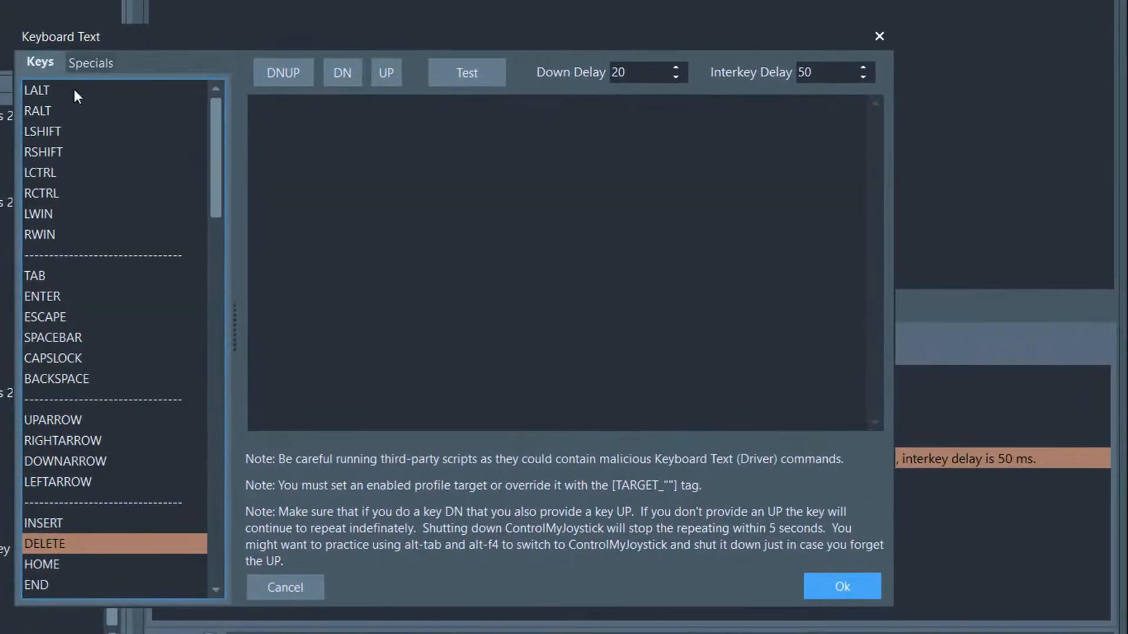
{"action": "left_click", "coordinate": [389, 201]}
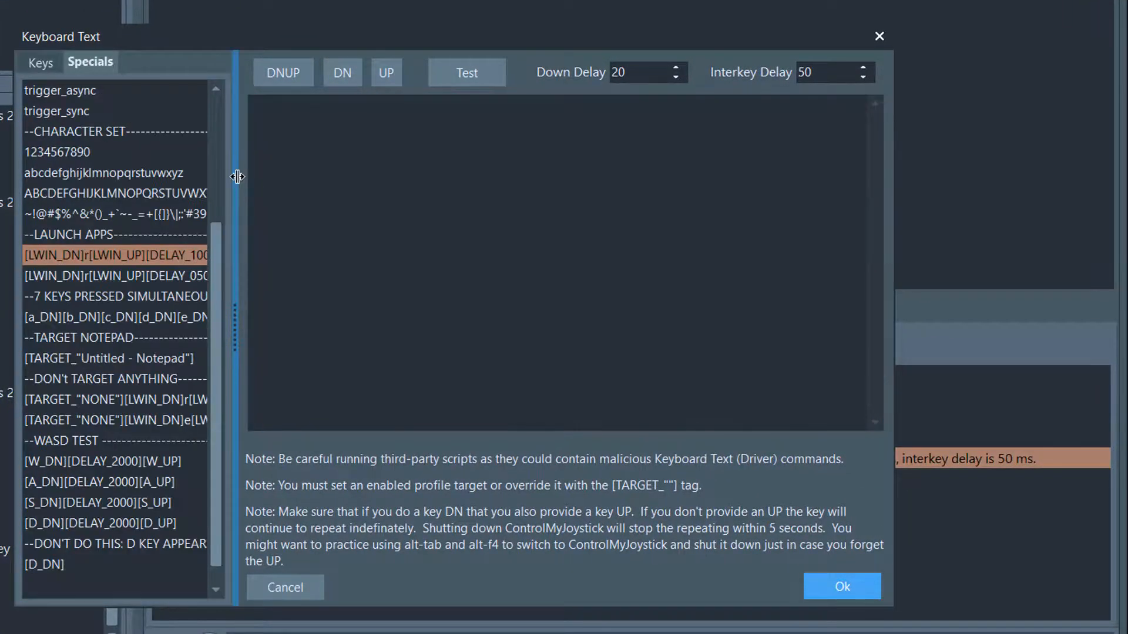
{"action": "left_click_drag", "start_coordinate": [234, 171], "coordinate": [423, 215]}
{"action": "scroll", "coordinate": [410, 245], "scroll_direction": "down", "scroll_amount": 1}
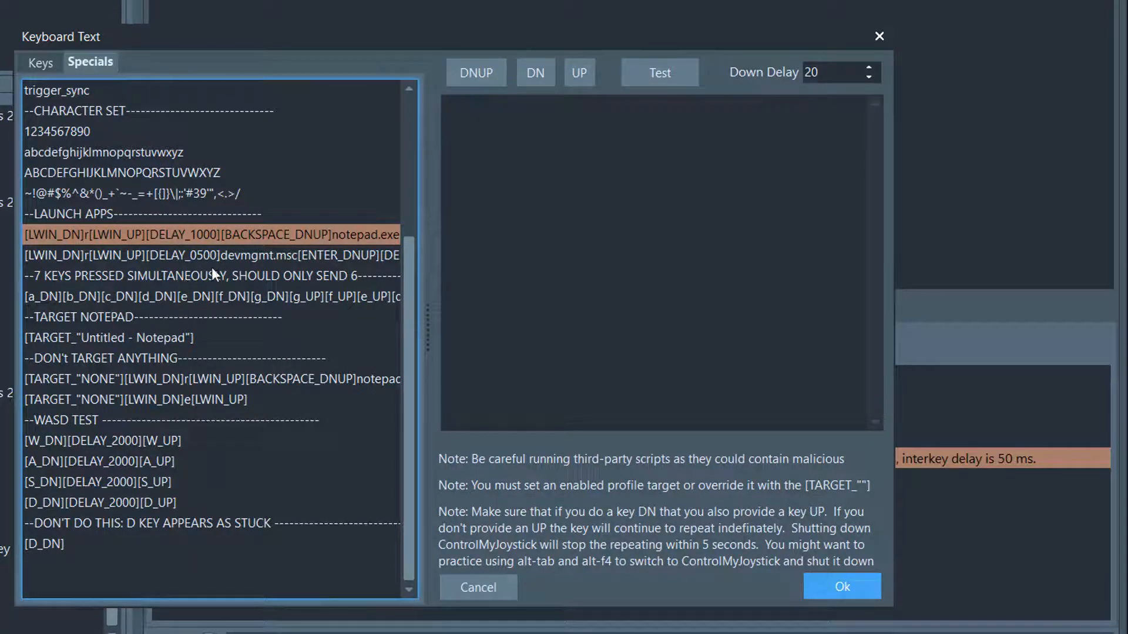
{"action": "left_click", "coordinate": [220, 301]}
{"action": "left_click_drag", "start_coordinate": [428, 328], "coordinate": [595, 328]}
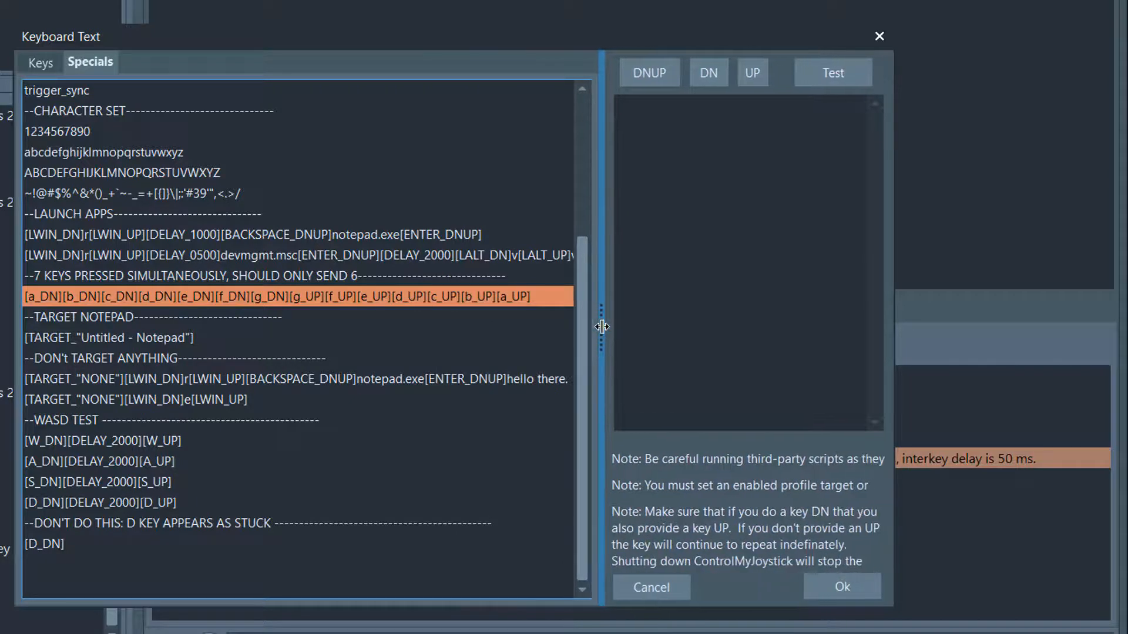
{"action": "left_click", "coordinate": [346, 236]}
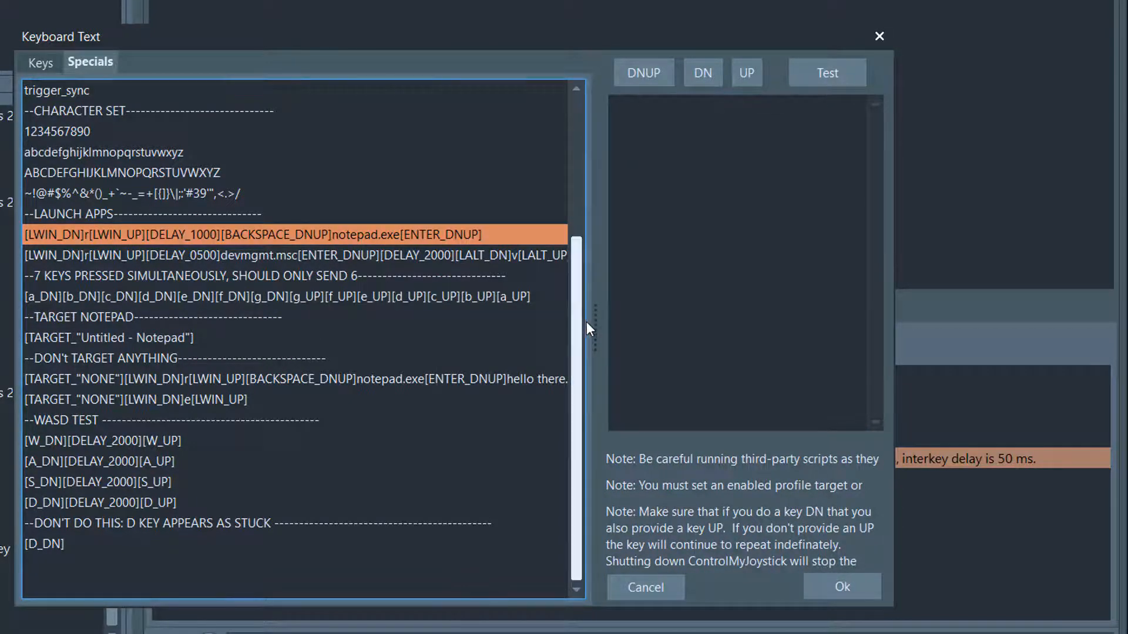
{"action": "left_click_drag", "start_coordinate": [596, 323], "coordinate": [305, 316]}
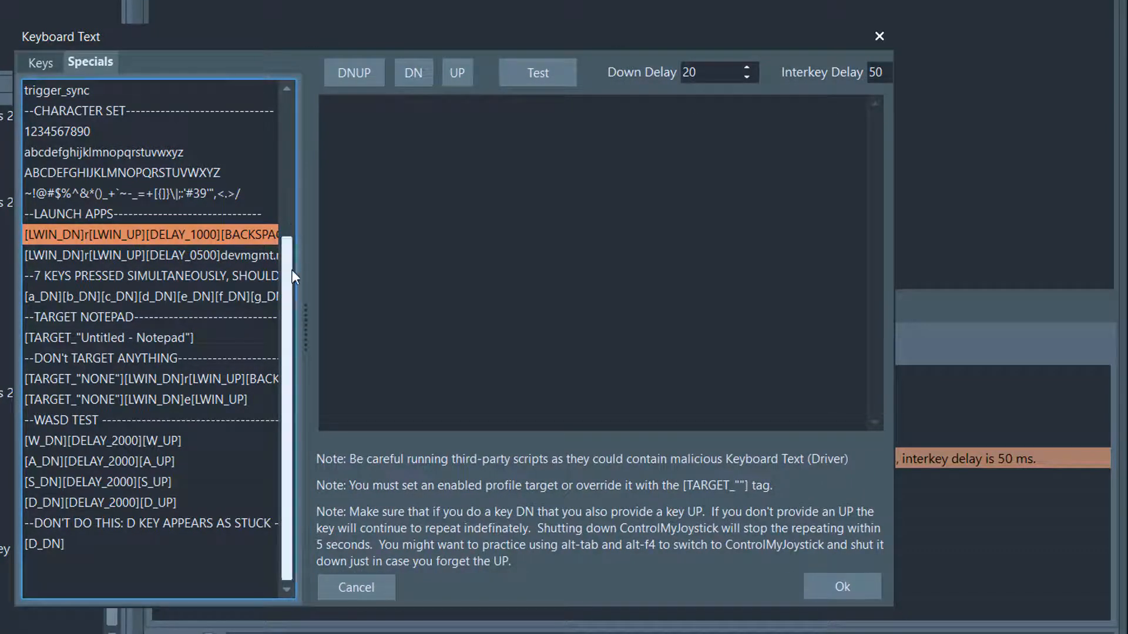
{"action": "left_click_drag", "start_coordinate": [292, 270], "coordinate": [269, 76]}
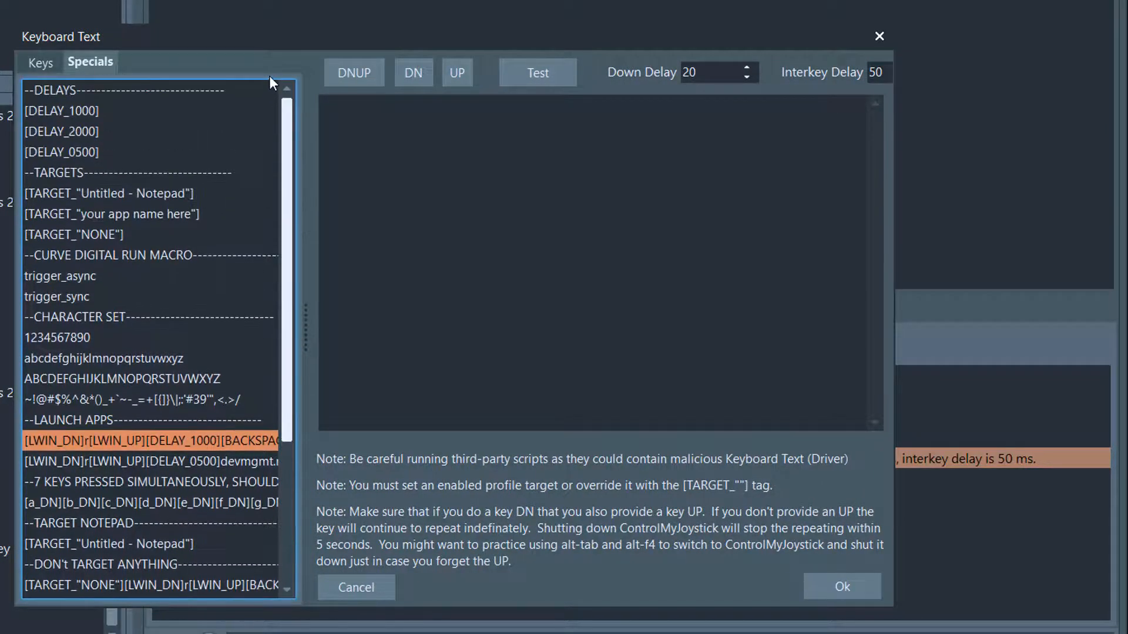
Step: Enter "test one,[DELAY_2000]test two" as the new command's text, using the predefined delay tag, and save the command
{"action": "left_click", "coordinate": [70, 109]}
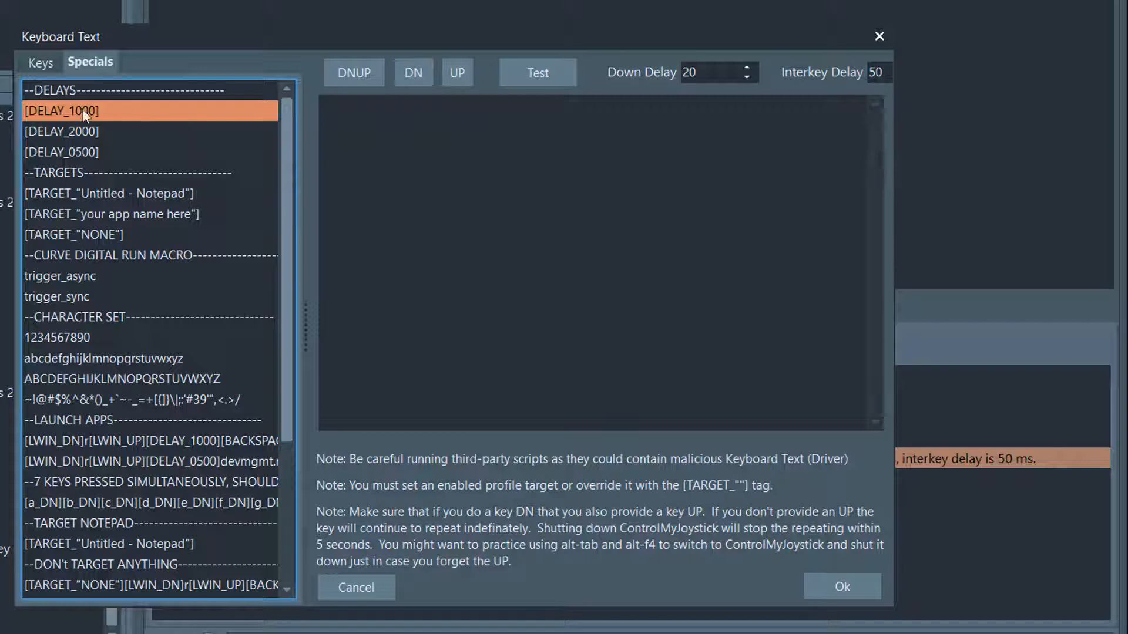
{"action": "left_click", "coordinate": [391, 107]}
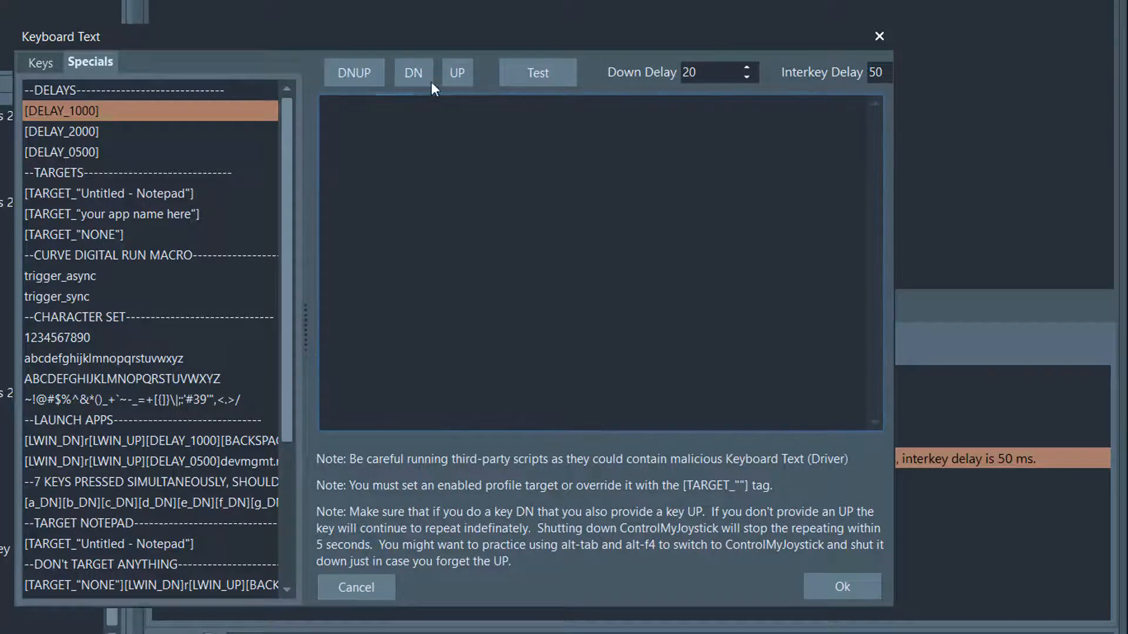
{"action": "type", "text": "test"}
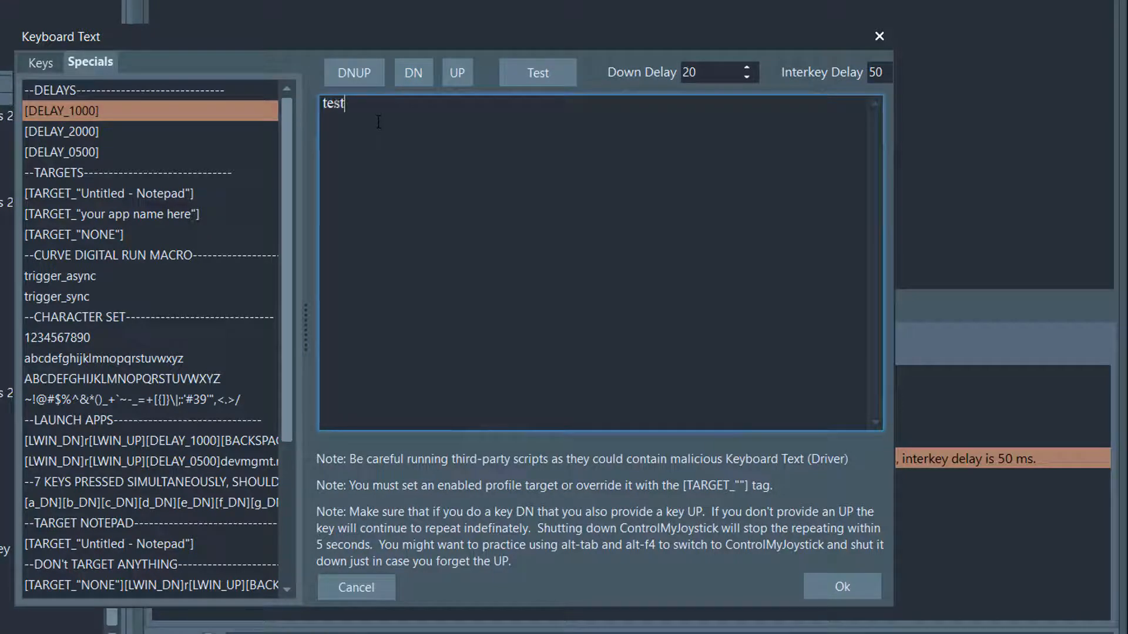
{"action": "type", "text": " one,"}
{"action": "left_click", "coordinate": [104, 113]}
{"action": "double_click", "coordinate": [101, 132]}
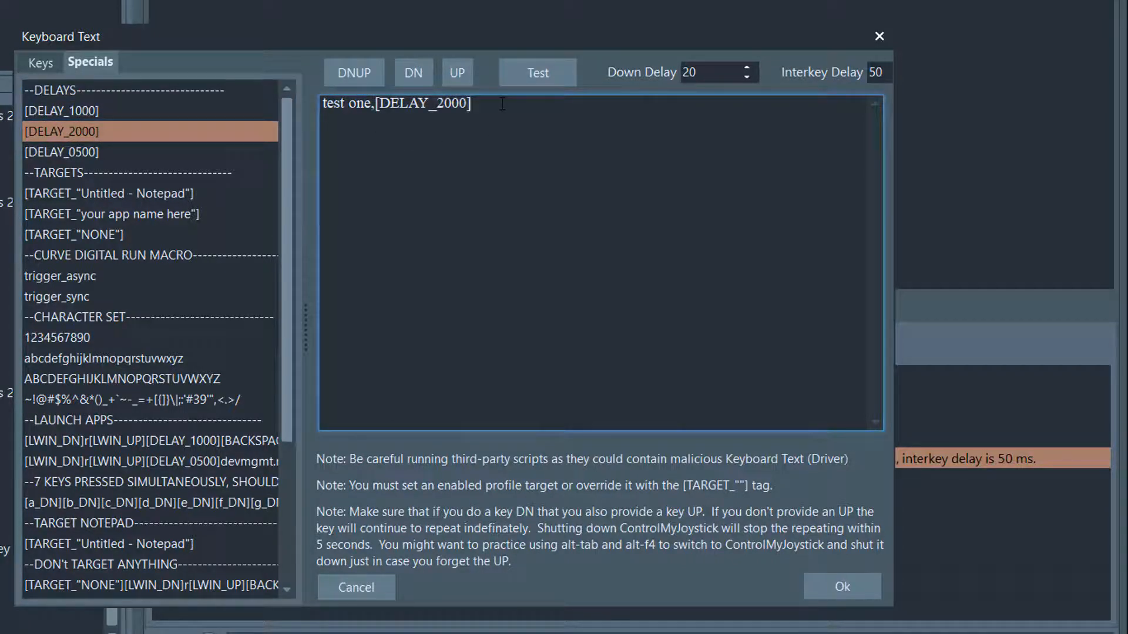
{"action": "type", "text": "test two"}
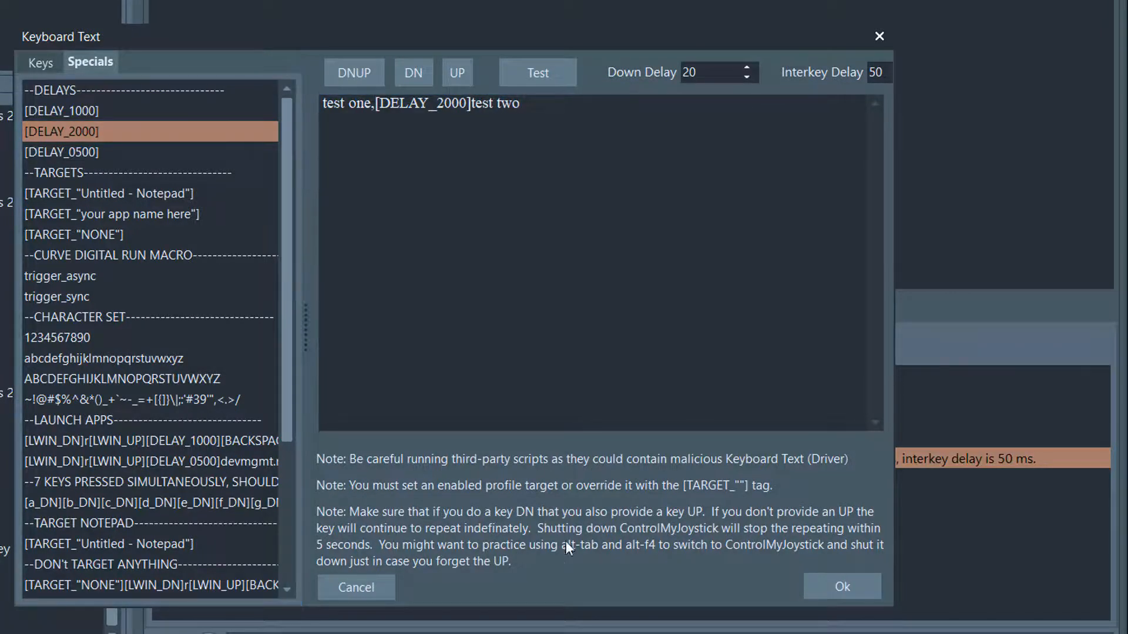
{"action": "left_click", "coordinate": [853, 587]}
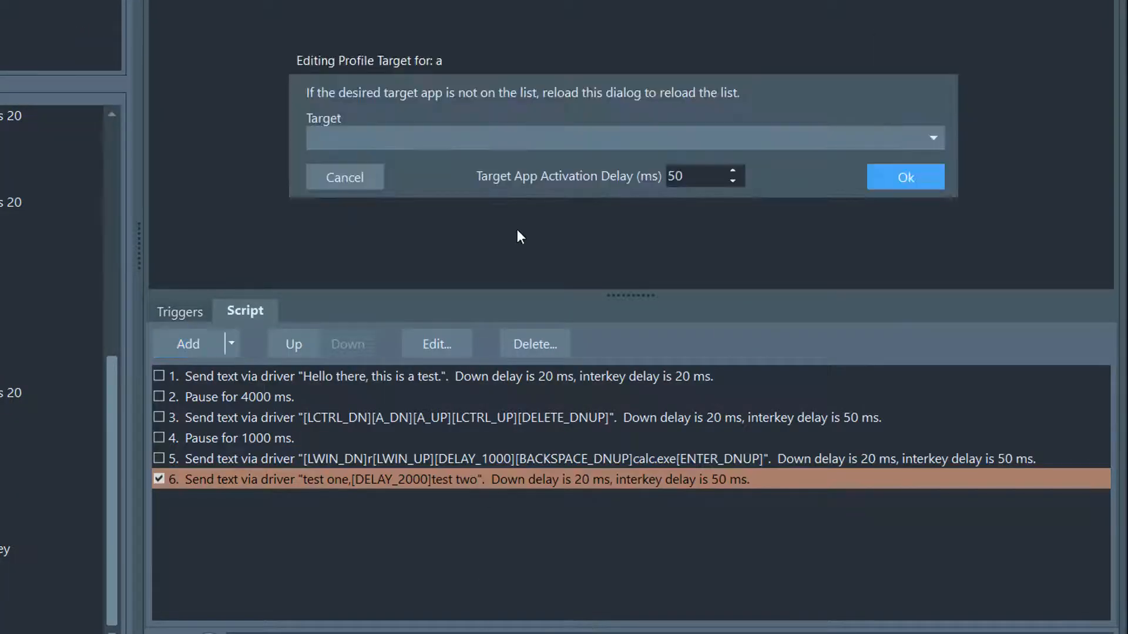
Step: Set the target of profile a to *Untitled - Notepad
{"action": "left_click", "coordinate": [432, 137]}
{"action": "left_click", "coordinate": [417, 217]}
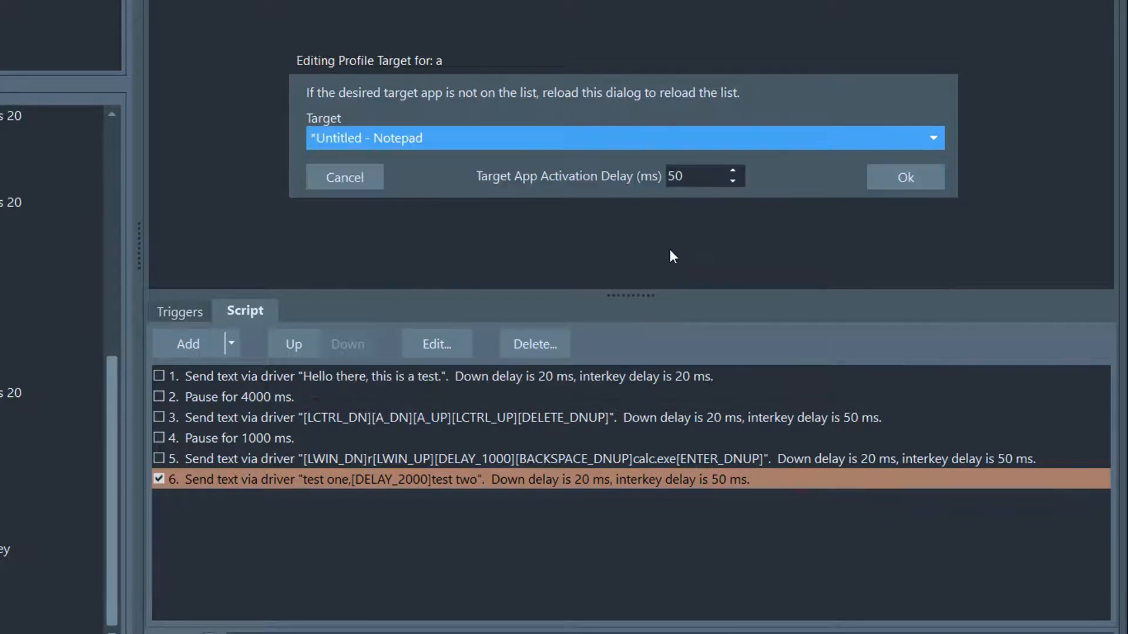
{"action": "left_click", "coordinate": [916, 177]}
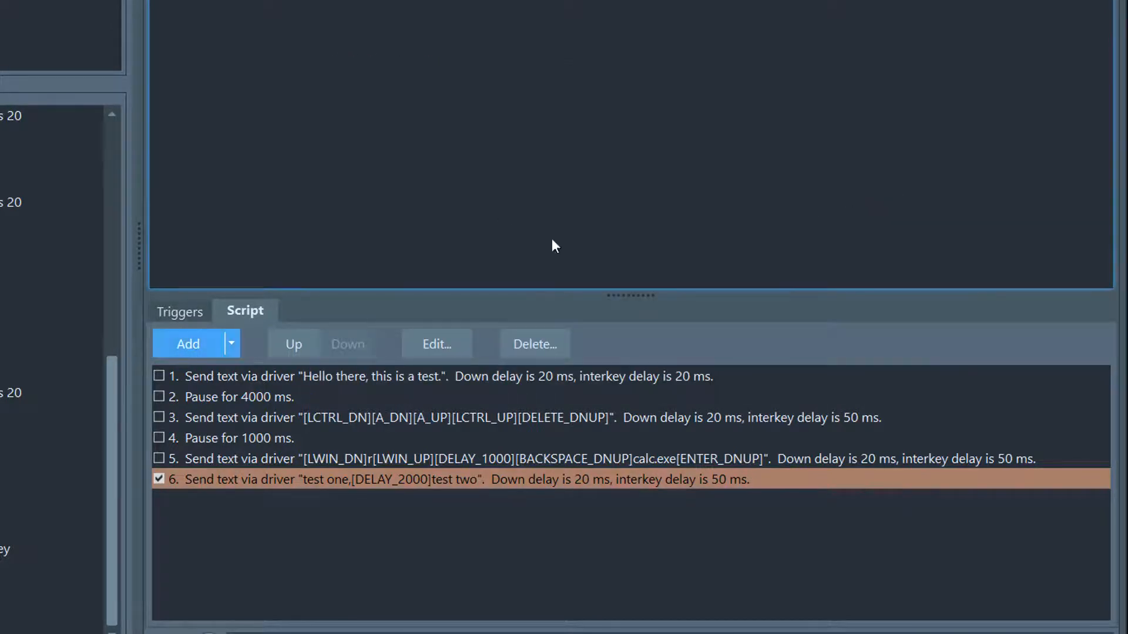
Step: Test the sixth command from its editor, clear the text it sends to Notepad, and return to the editor
{"action": "double_click", "coordinate": [235, 479]}
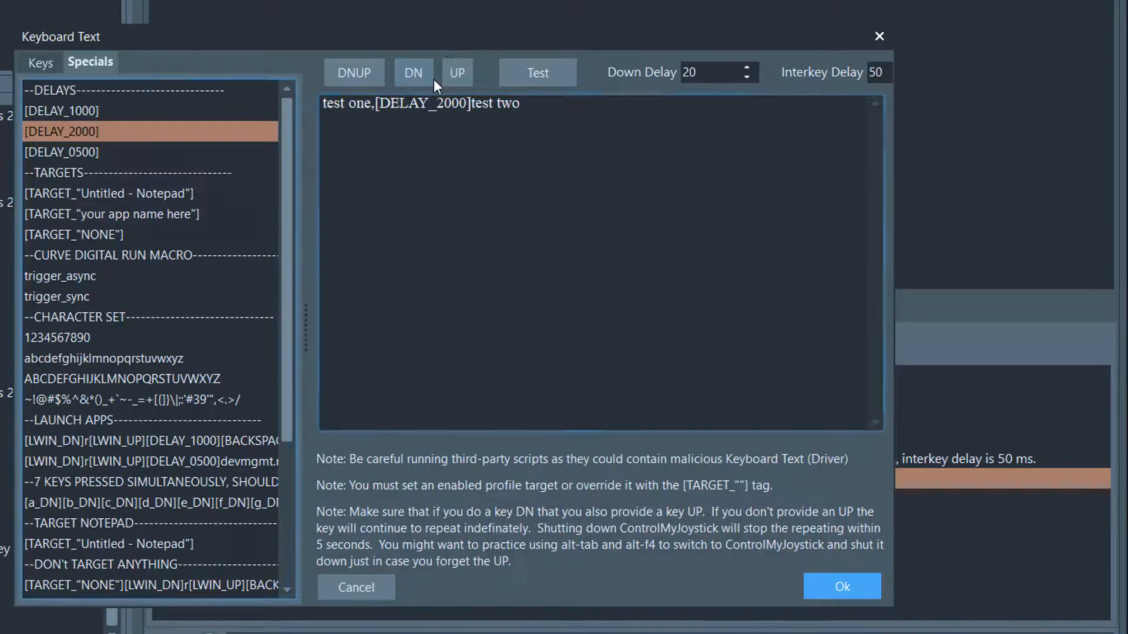
{"action": "left_click", "coordinate": [541, 72]}
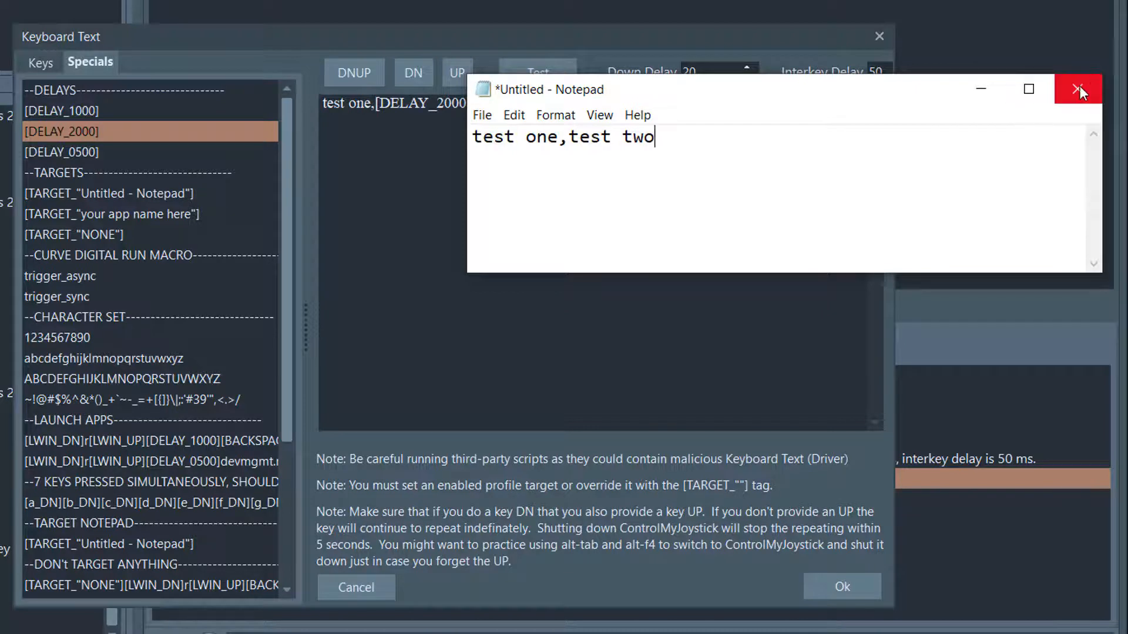
{"action": "left_click_drag", "start_coordinate": [726, 152], "coordinate": [439, 48]}
{"action": "key", "text": "BackSpace"}
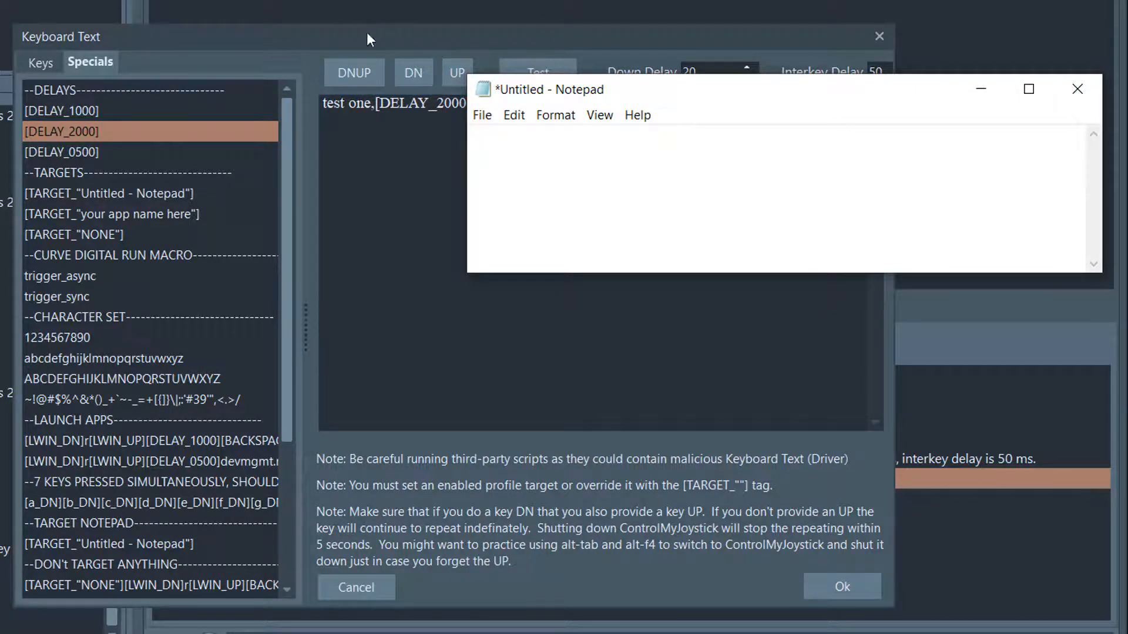
{"action": "left_click", "coordinate": [400, 46]}
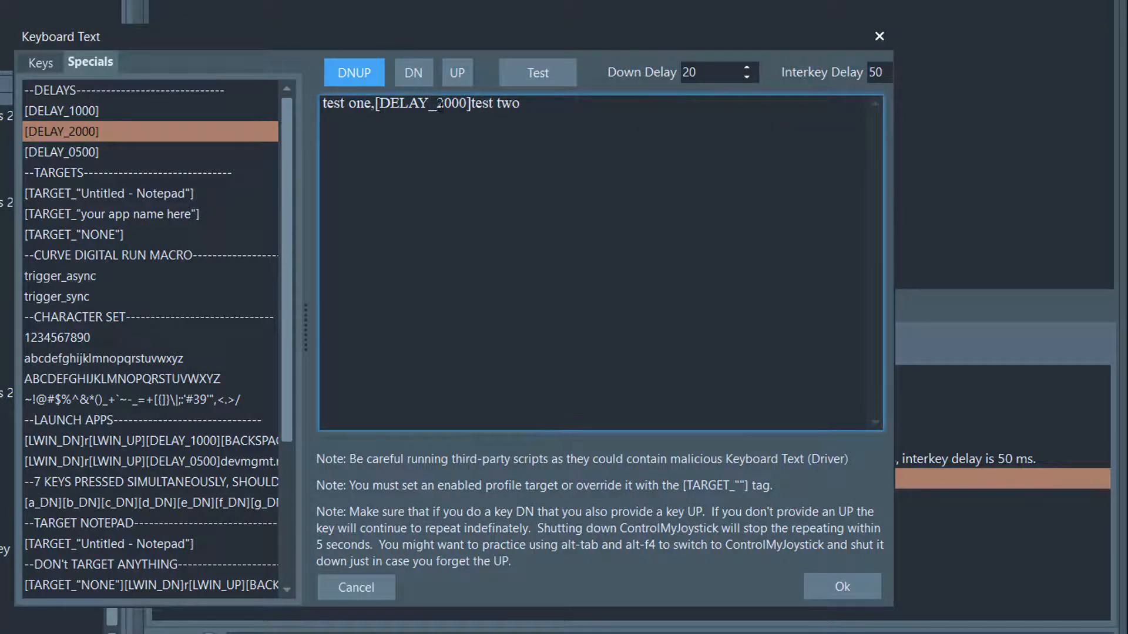
Step: Insert the [TARGET_"Untitled - Notepad"] tag at the start of the sixth command's text
{"action": "left_click", "coordinate": [114, 215]}
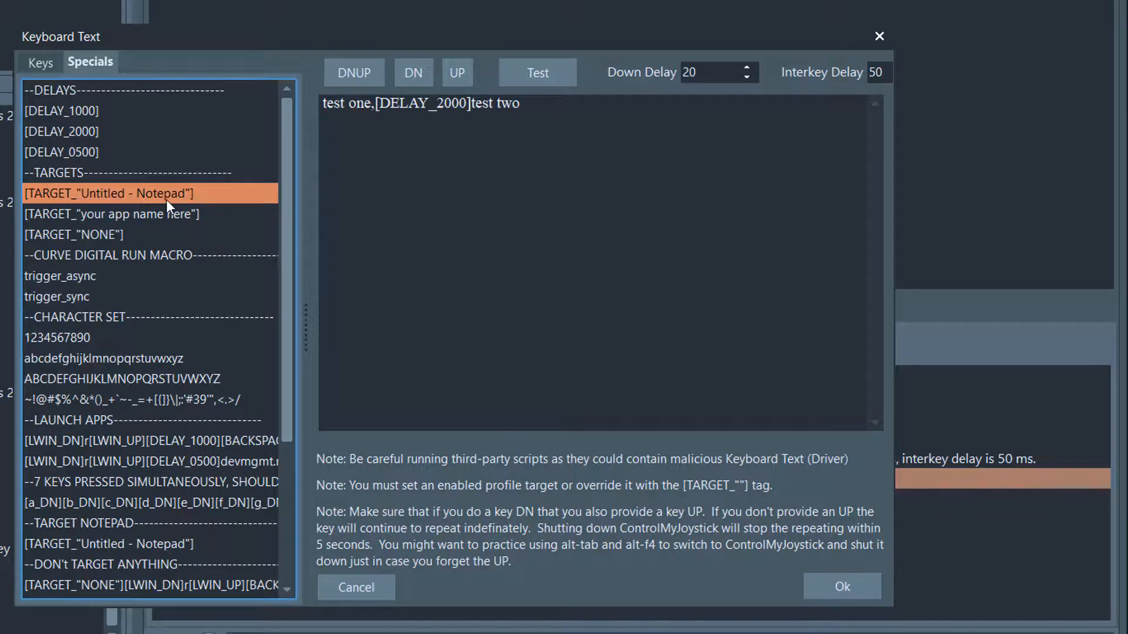
{"action": "left_click", "coordinate": [605, 127]}
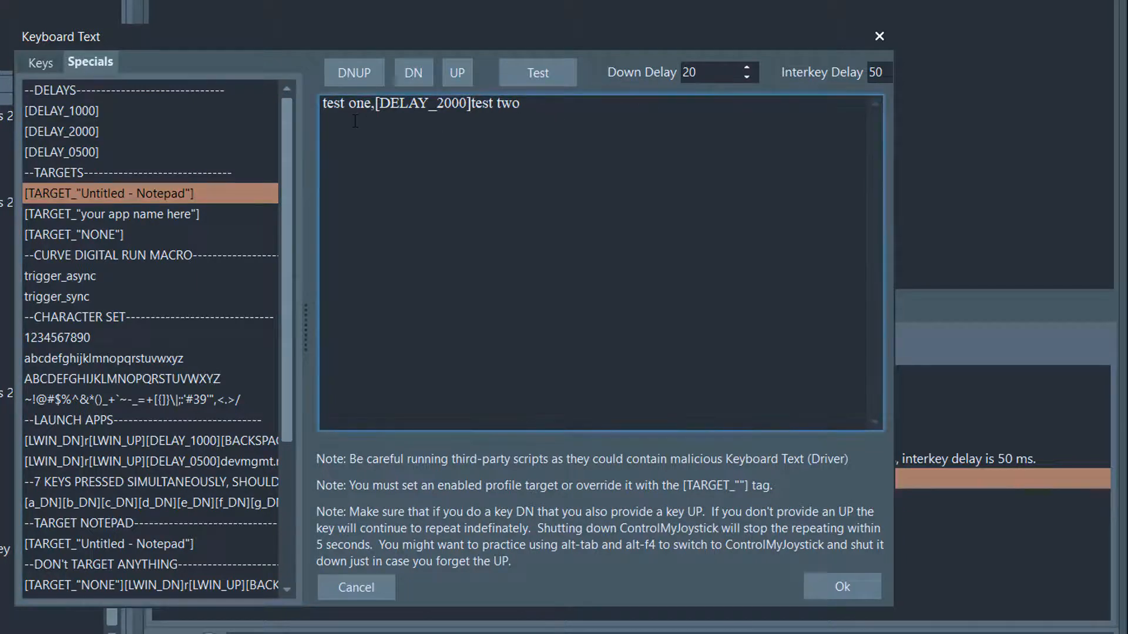
{"action": "double_click", "coordinate": [154, 195]}
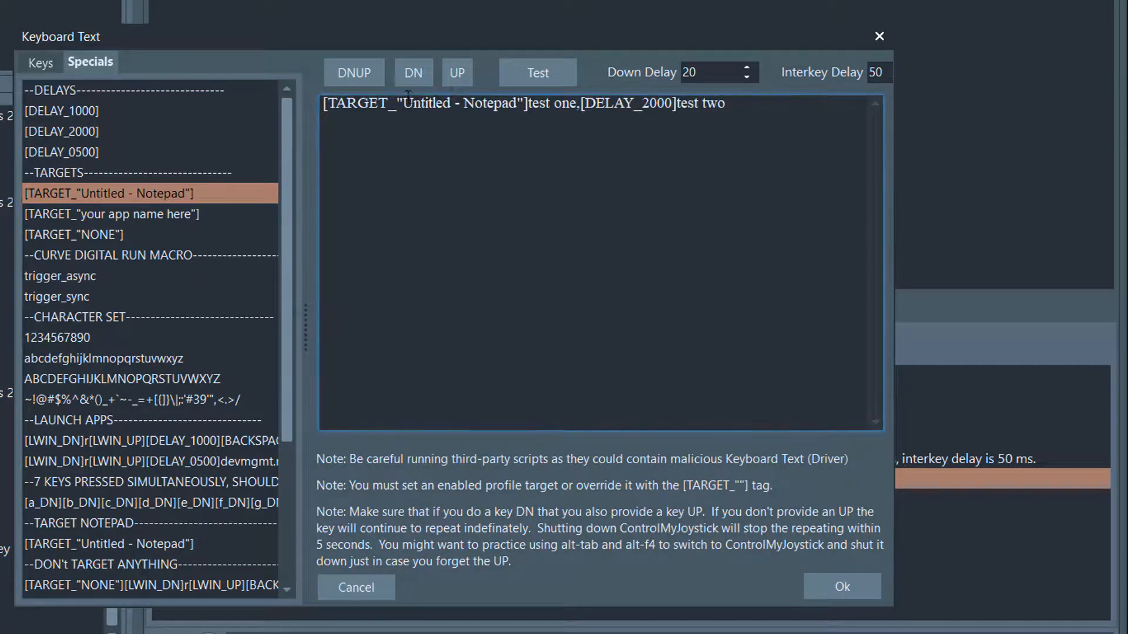
Step: Change the target tag at the start of the sixth command's text to [TARGET_"Calculator"]
{"action": "left_click_drag", "start_coordinate": [403, 104], "coordinate": [517, 104]}
{"action": "type", "text": "Calculator"}
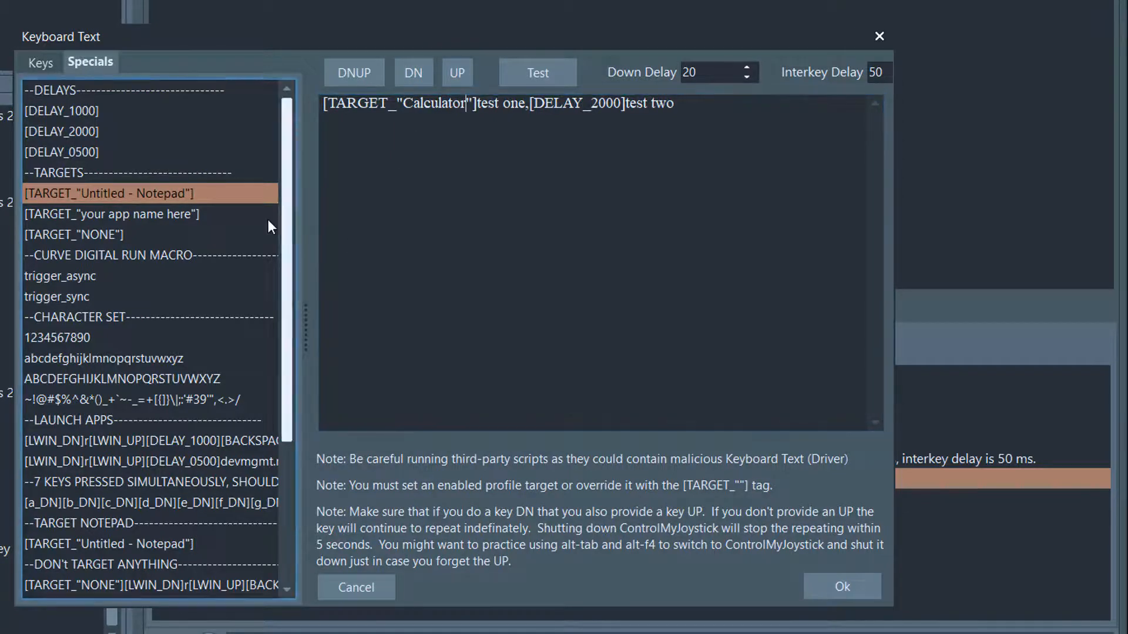
{"action": "left_click_drag", "start_coordinate": [289, 238], "coordinate": [288, 265]}
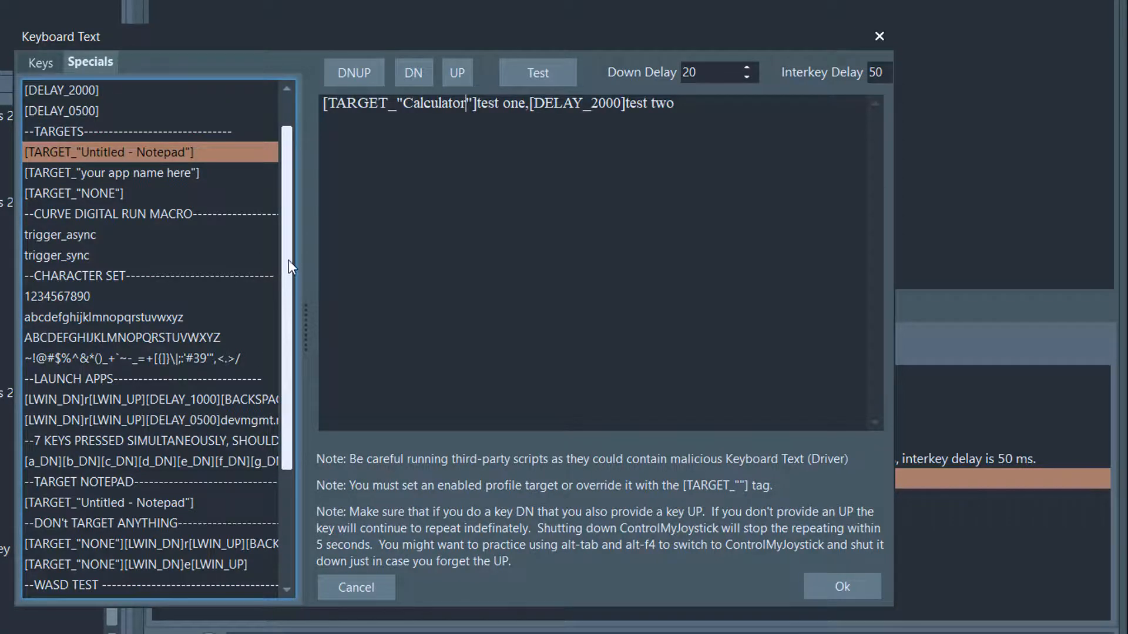
{"action": "left_click_drag", "start_coordinate": [288, 260], "coordinate": [322, 184]}
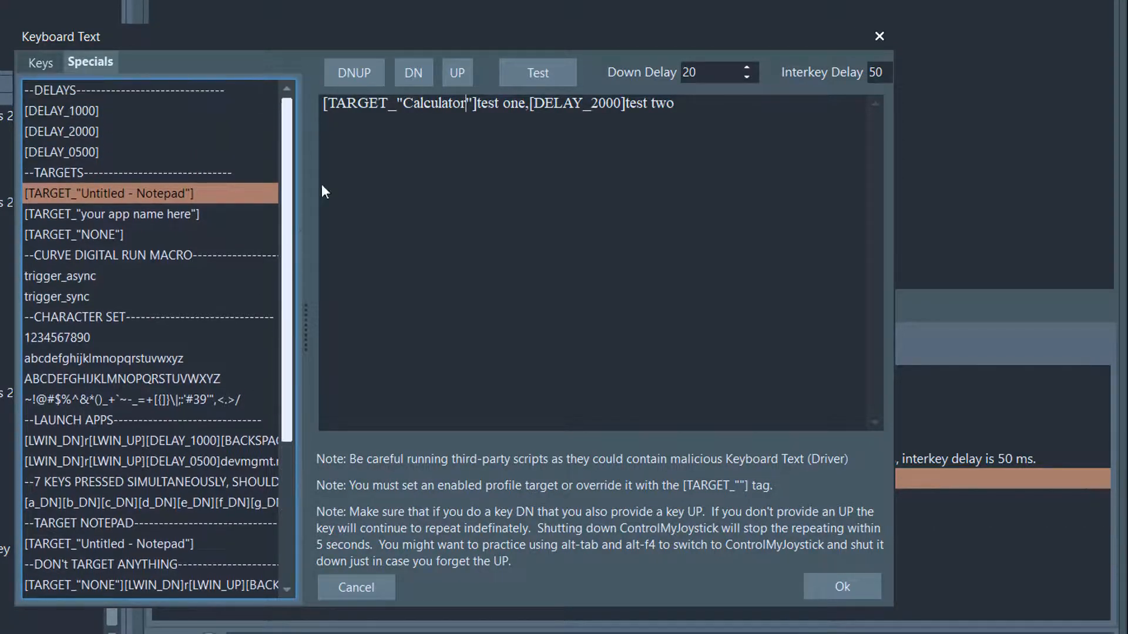
{"action": "left_click_drag", "start_coordinate": [472, 106], "coordinate": [323, 107]}
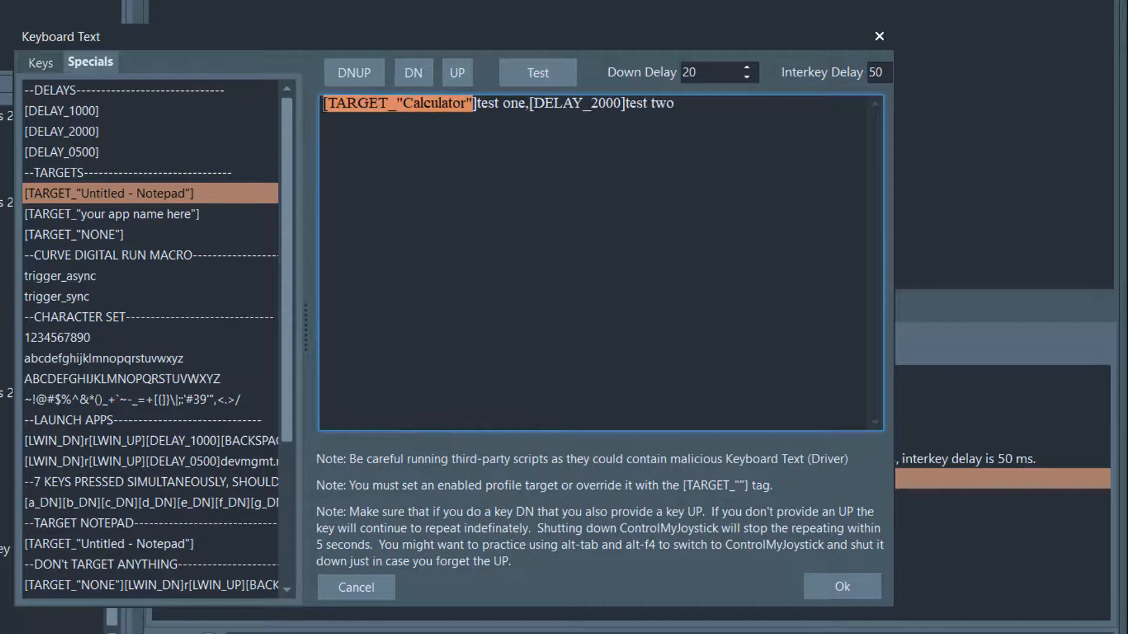
{"action": "left_click", "coordinate": [473, 129]}
Step: Replace the command's whole text with the predefined WASD test sequence [W_DN][DELAY_2000][W_UP]
{"action": "scroll", "coordinate": [178, 421], "scroll_direction": "down", "scroll_amount": 4}
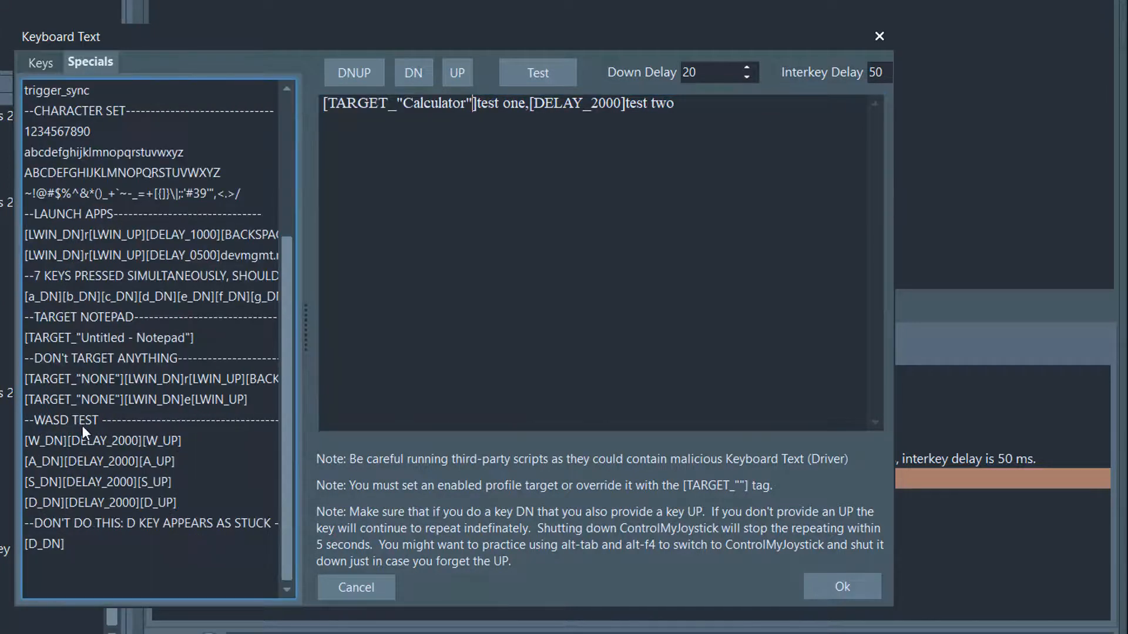
{"action": "left_click_drag", "start_coordinate": [685, 106], "coordinate": [222, 80]}
{"action": "key", "text": "Delete"}
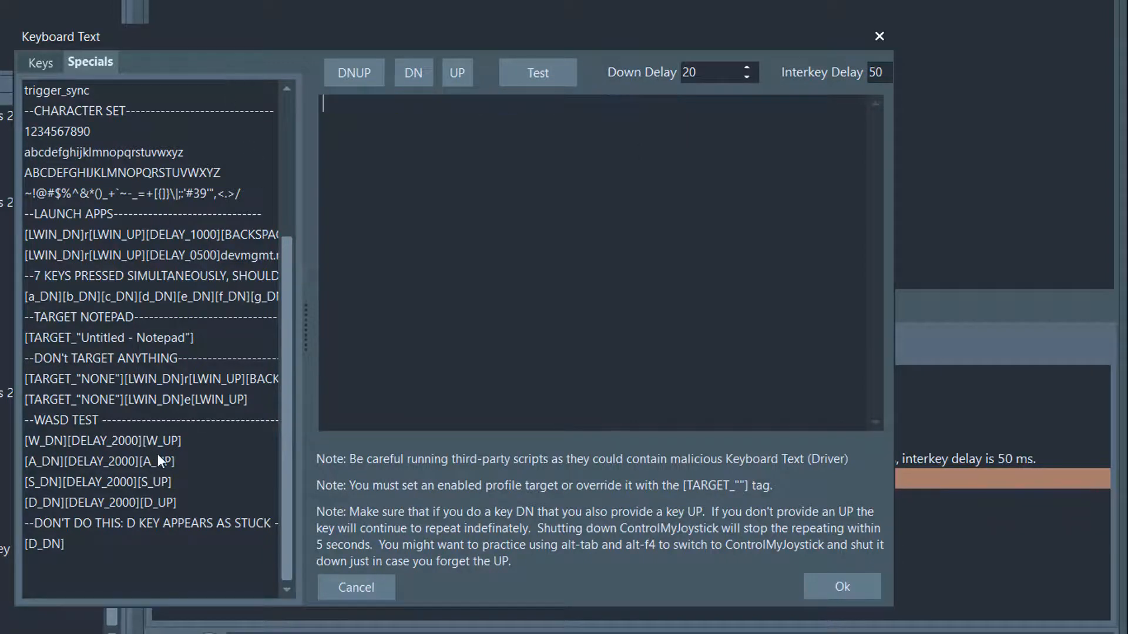
{"action": "double_click", "coordinate": [154, 443]}
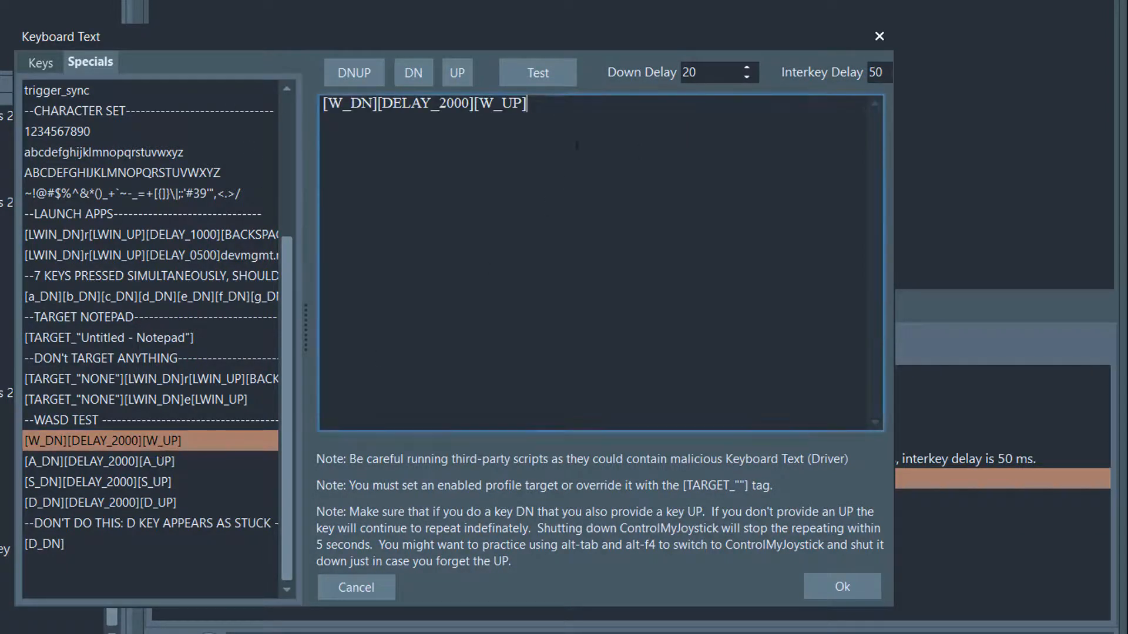
Step: Test the W key-hold sequence twice in Notepad, clearing the characters it sends after each run
{"action": "left_click", "coordinate": [545, 85]}
{"action": "left_click", "coordinate": [530, 76]}
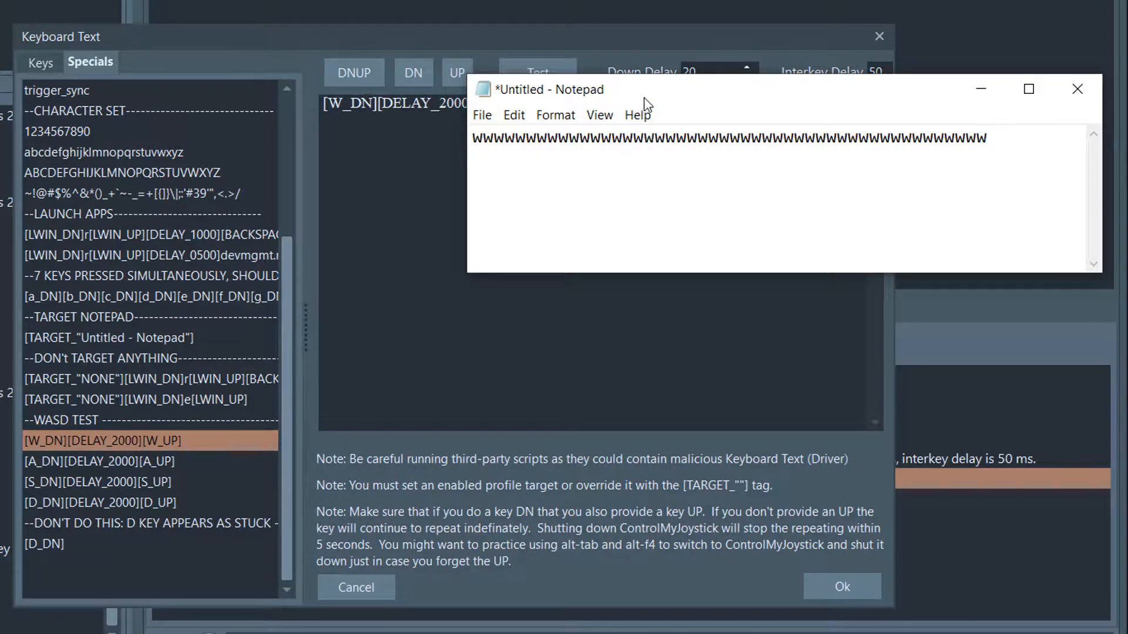
{"action": "left_click_drag", "start_coordinate": [645, 94], "coordinate": [503, 165]}
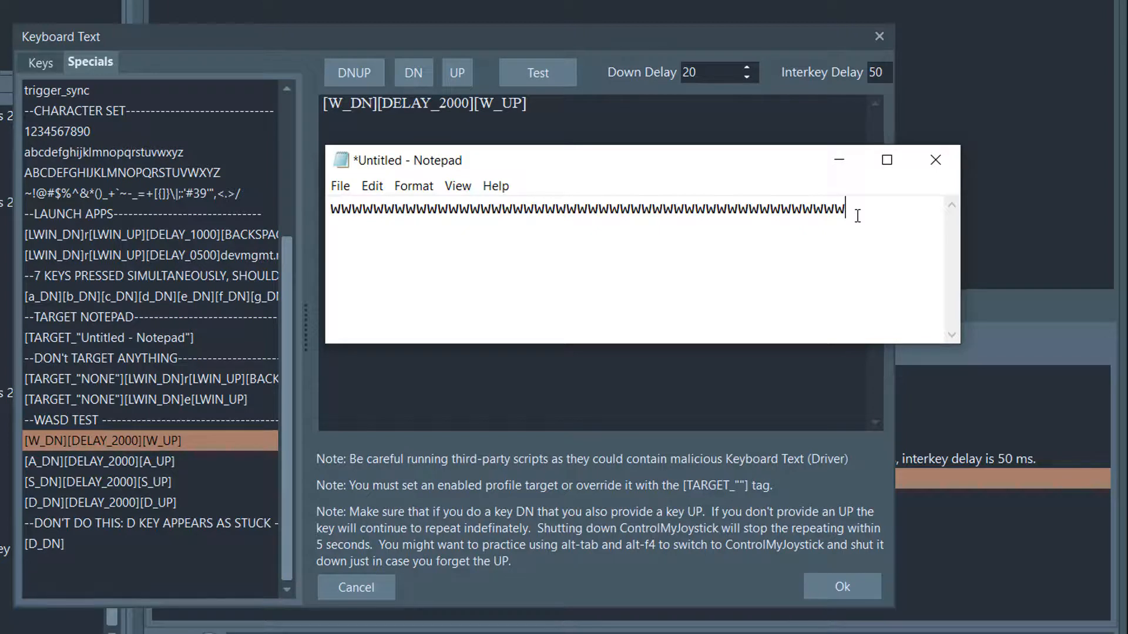
{"action": "left_click_drag", "start_coordinate": [858, 216], "coordinate": [584, 156]}
{"action": "left_click", "coordinate": [564, 78]}
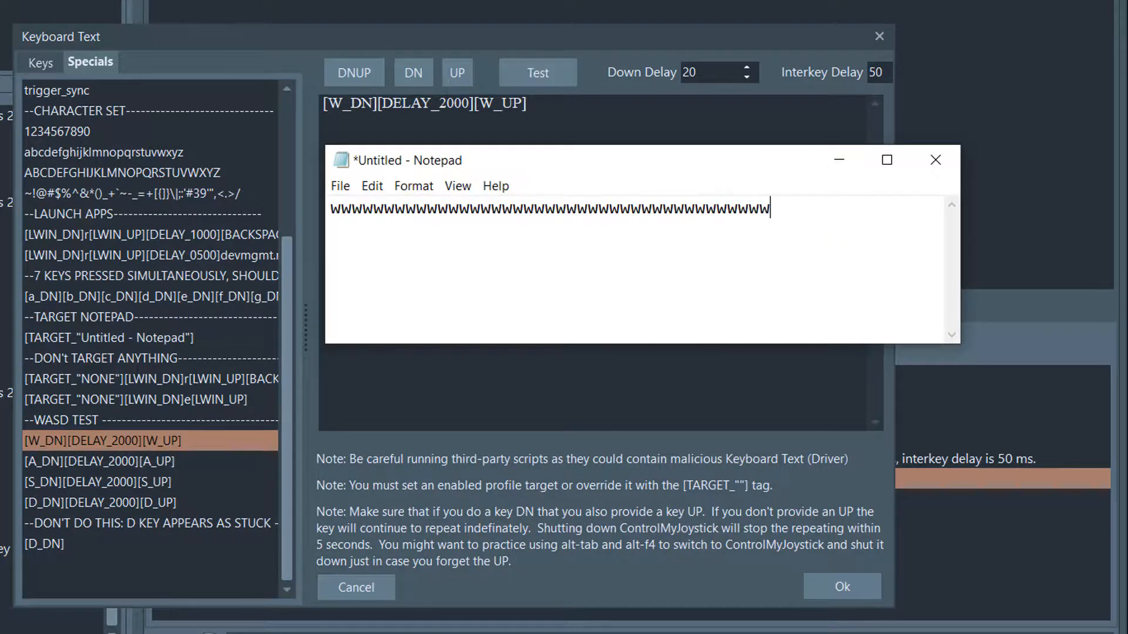
{"action": "left_click_drag", "start_coordinate": [876, 216], "coordinate": [217, 218]}
{"action": "key", "text": "Delete"}
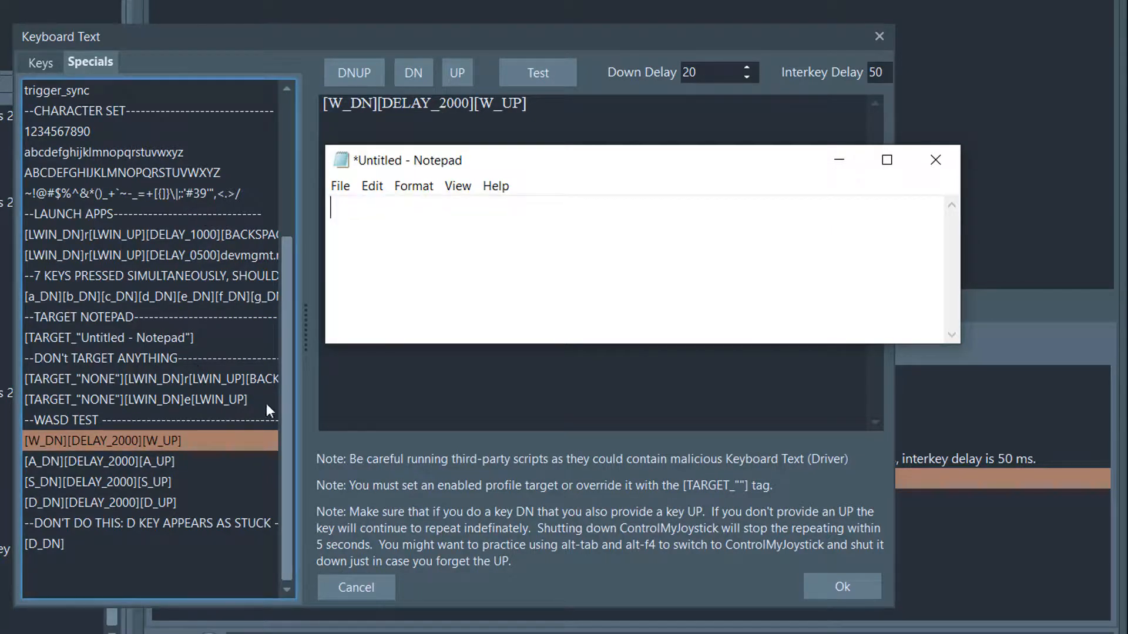
Step: Replace the command's text with the predefined [D_DN] entry from the stuck-key example
{"action": "left_click", "coordinate": [150, 523]}
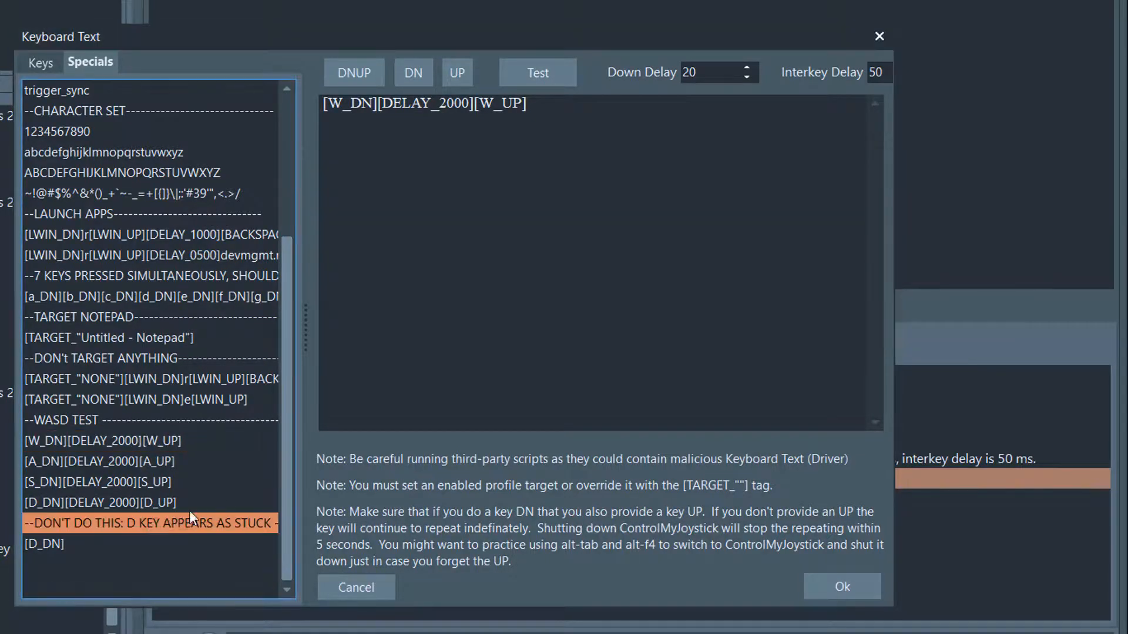
{"action": "double_click", "coordinate": [52, 545]}
{"action": "key", "text": "ctrl+a"}
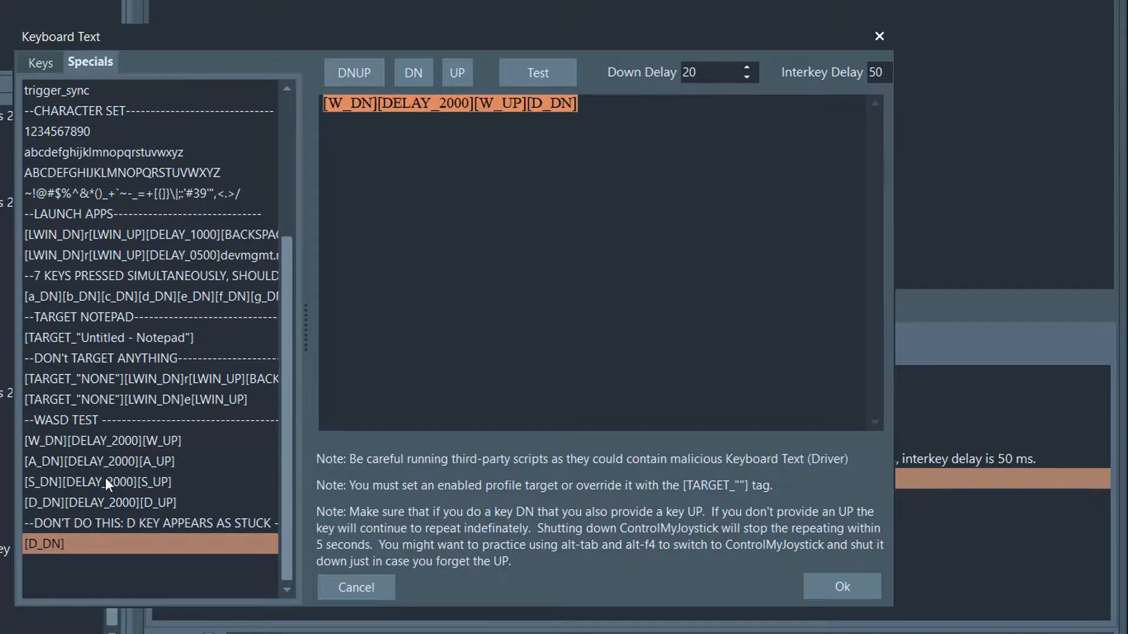
{"action": "key", "text": "Delete"}
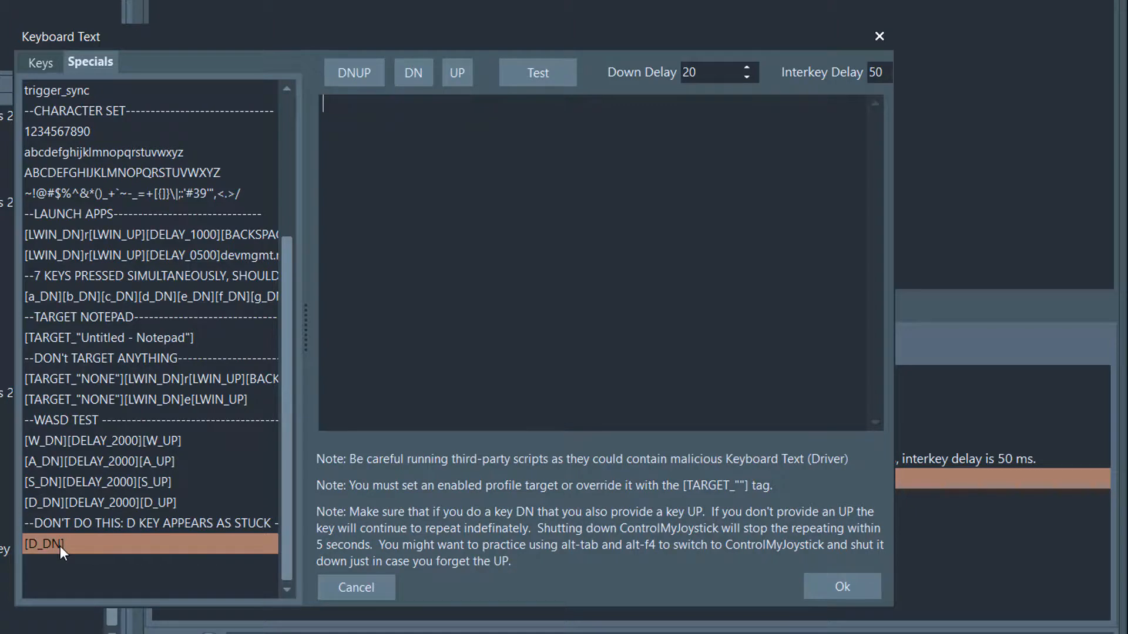
{"action": "double_click", "coordinate": [59, 545]}
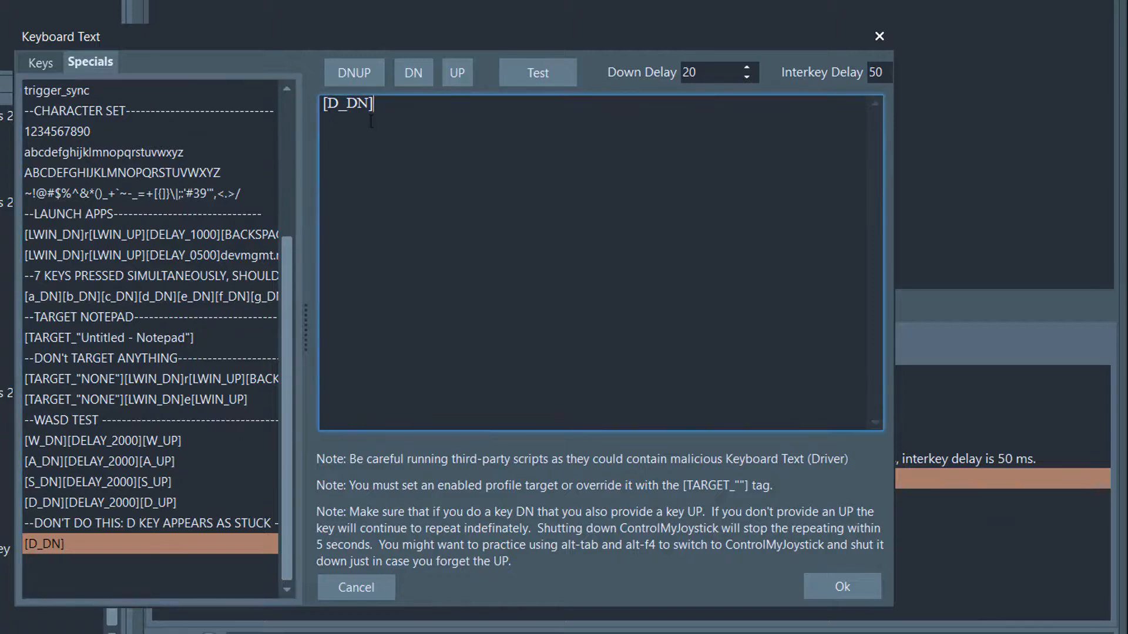
Step: Clear the [D_DN] tag from the command's text and return to the empty text box
{"action": "key", "text": "ctrl+a"}
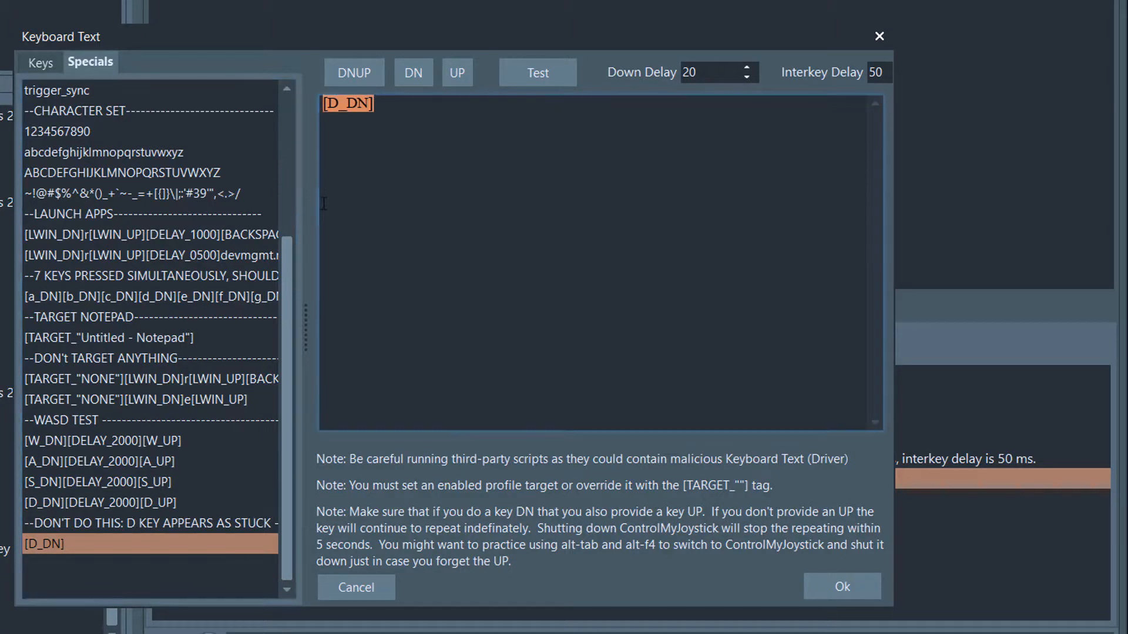
{"action": "key", "text": "BackSpace"}
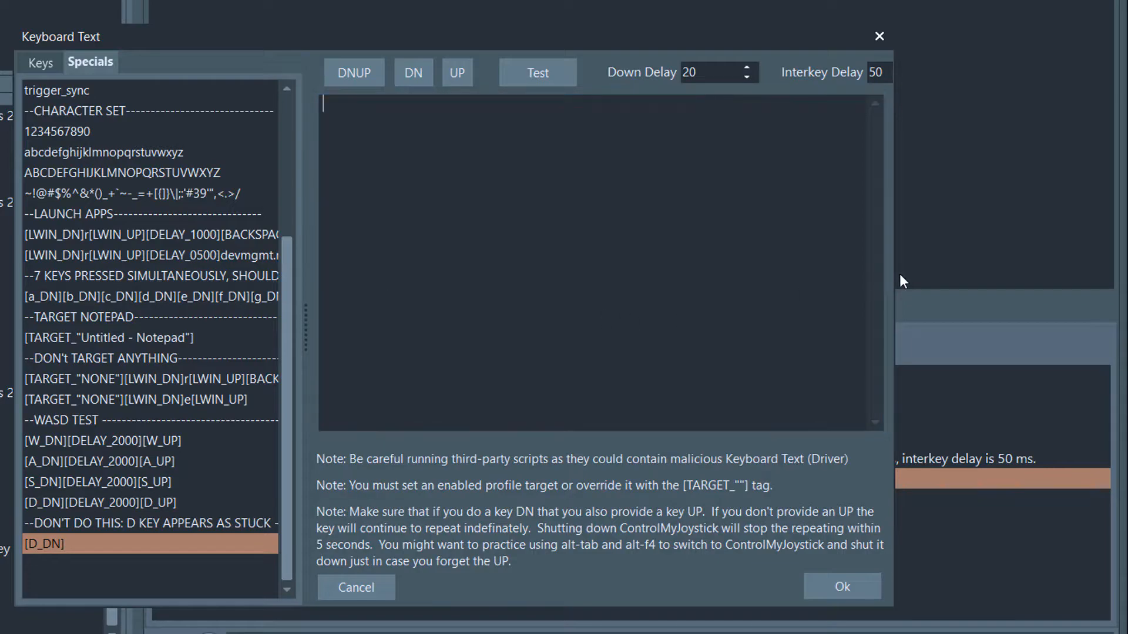
{"action": "left_click_drag", "start_coordinate": [306, 320], "coordinate": [277, 325]}
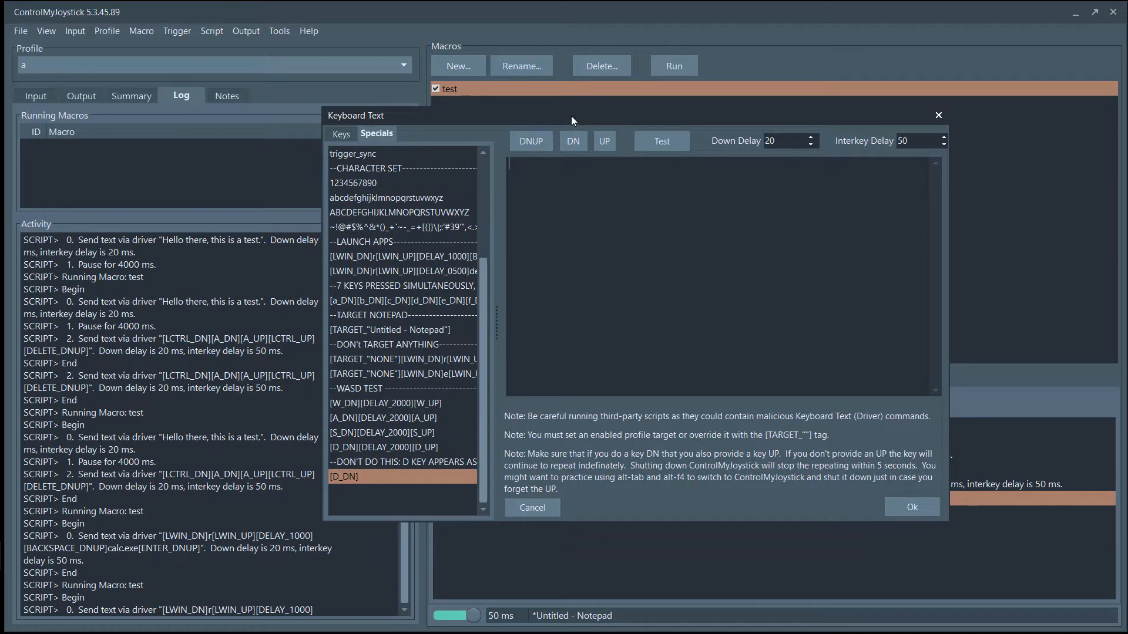
{"action": "left_click", "coordinate": [581, 172]}
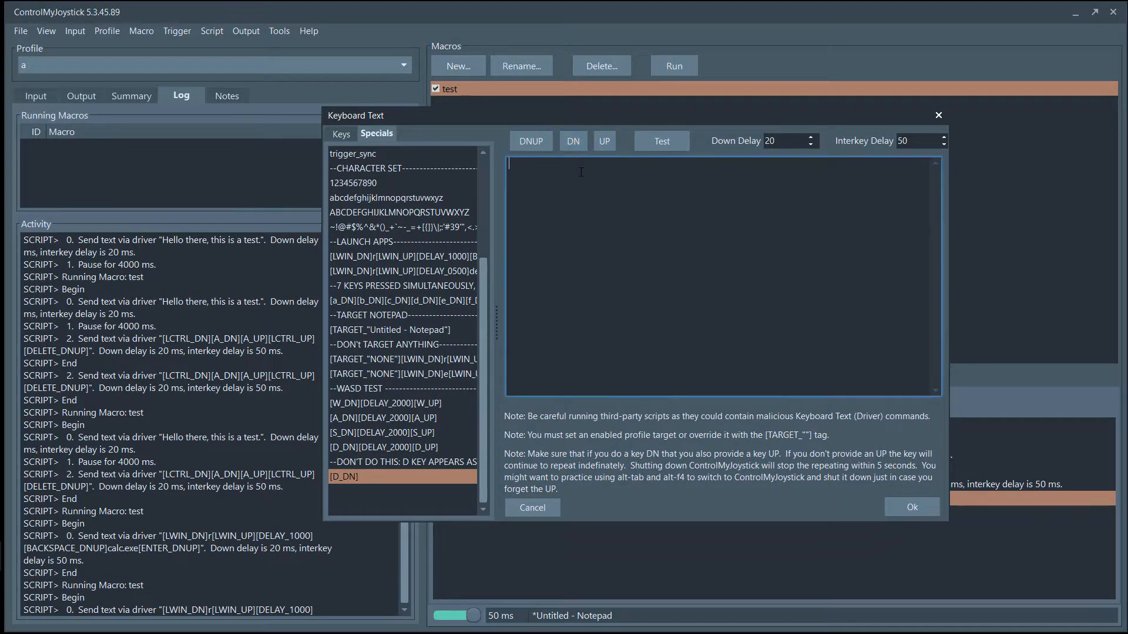